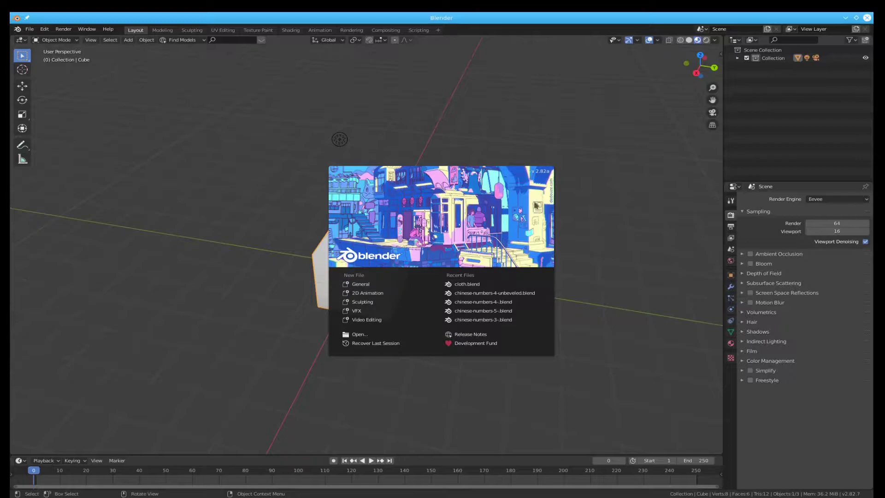
Step: Dismiss the splash screen and set the render engine to Cycles
{"action": "left_click", "coordinate": [470, 197]}
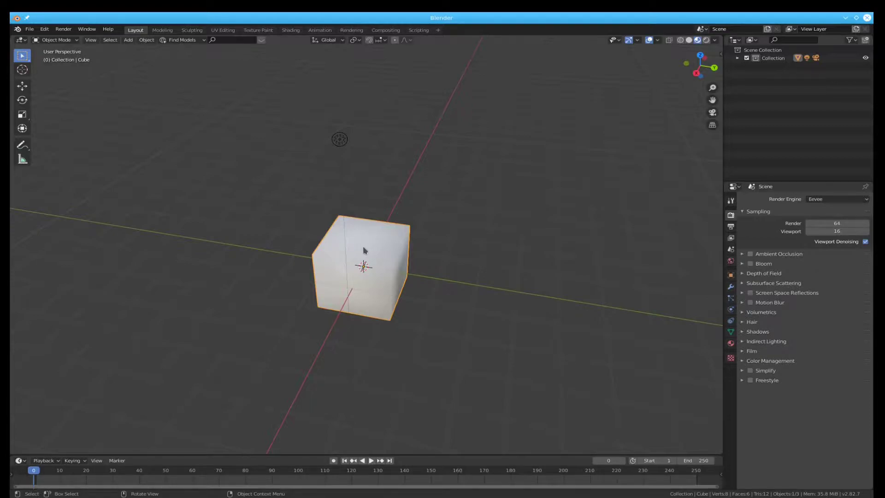
{"action": "left_click", "coordinate": [822, 201]}
{"action": "left_click", "coordinate": [816, 226]}
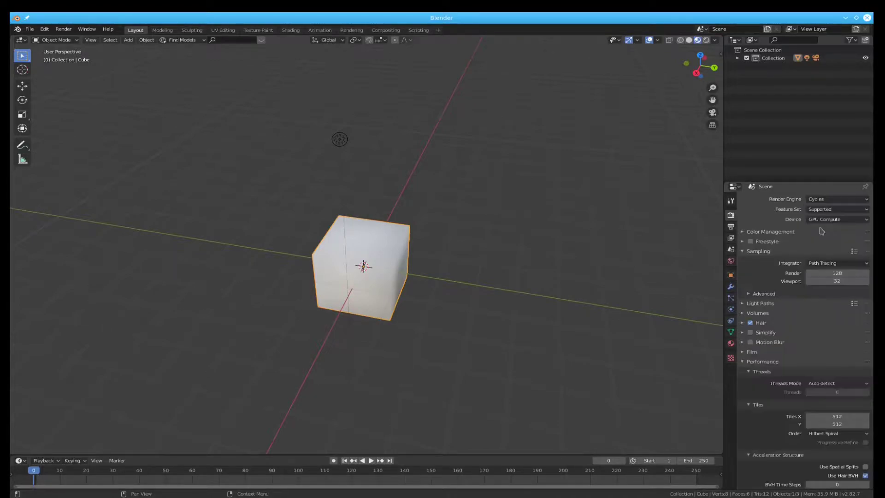
Step: Enable nodes for the world surface, brighten its background color to white, and set the strength to 3
{"action": "left_click", "coordinate": [732, 262]}
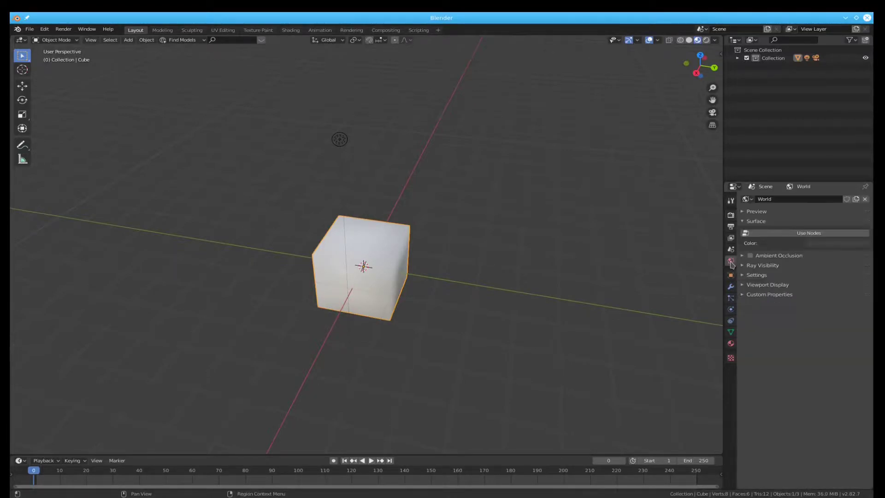
{"action": "left_click", "coordinate": [824, 234]}
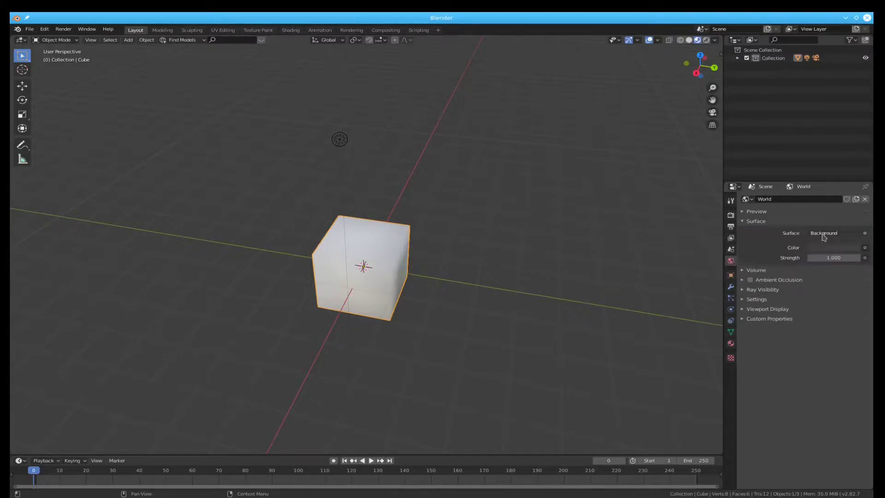
{"action": "left_click", "coordinate": [828, 249]}
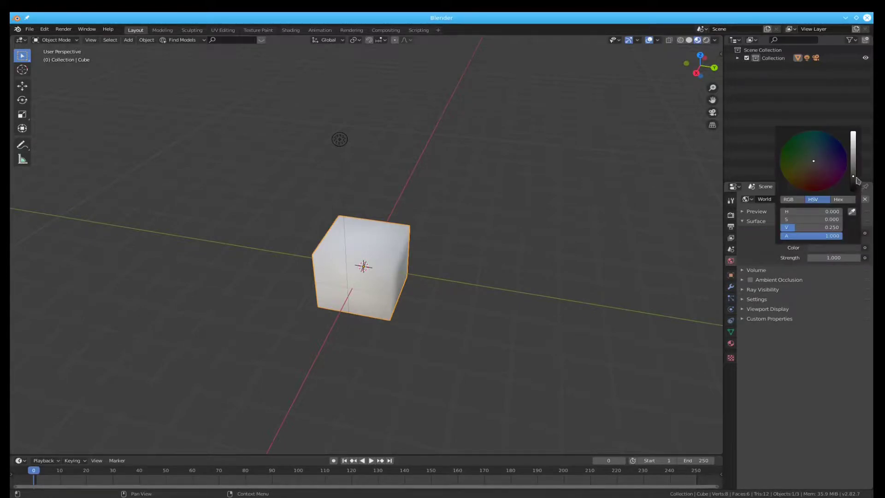
{"action": "left_click_drag", "start_coordinate": [802, 228], "coordinate": [827, 228]}
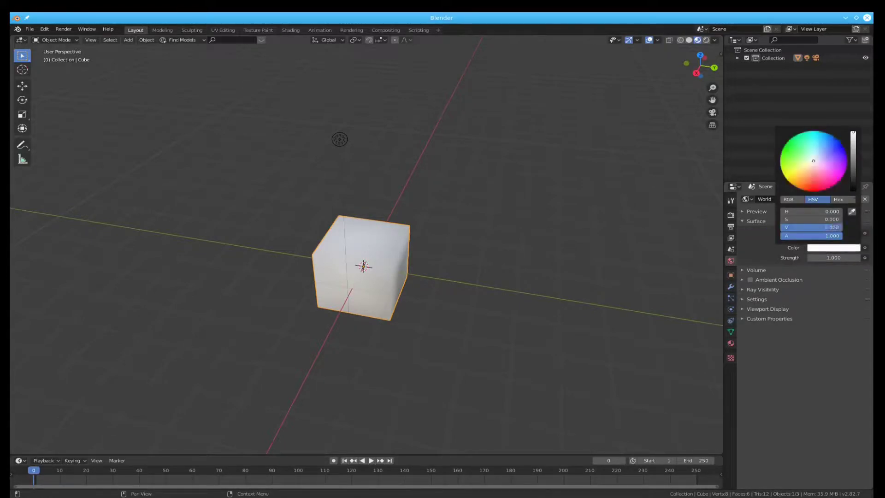
{"action": "left_click", "coordinate": [838, 259]}
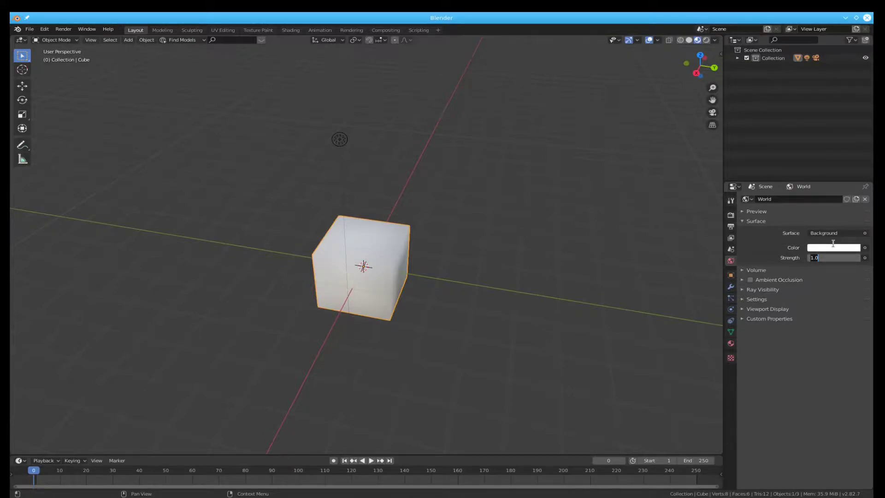
{"action": "type", "text": "3"}
{"action": "key", "text": "Return"}
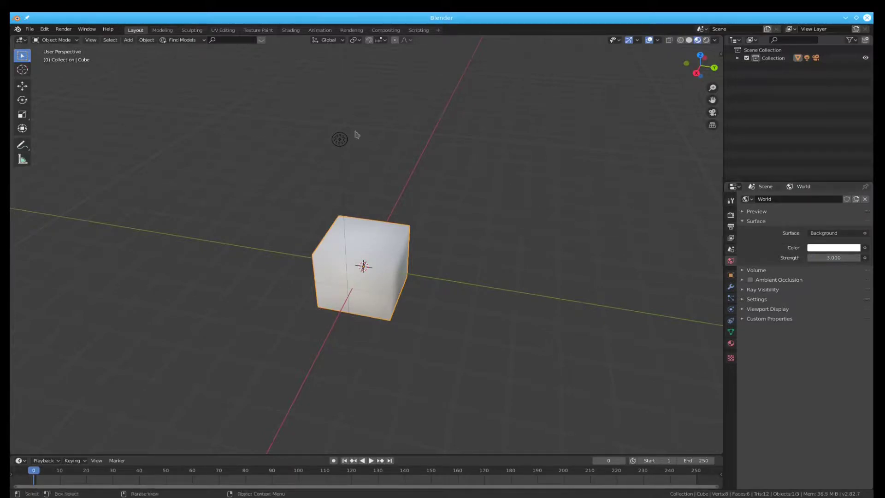
Step: Delete the scene's light object
{"action": "left_click", "coordinate": [339, 140]}
{"action": "key", "text": "x"}
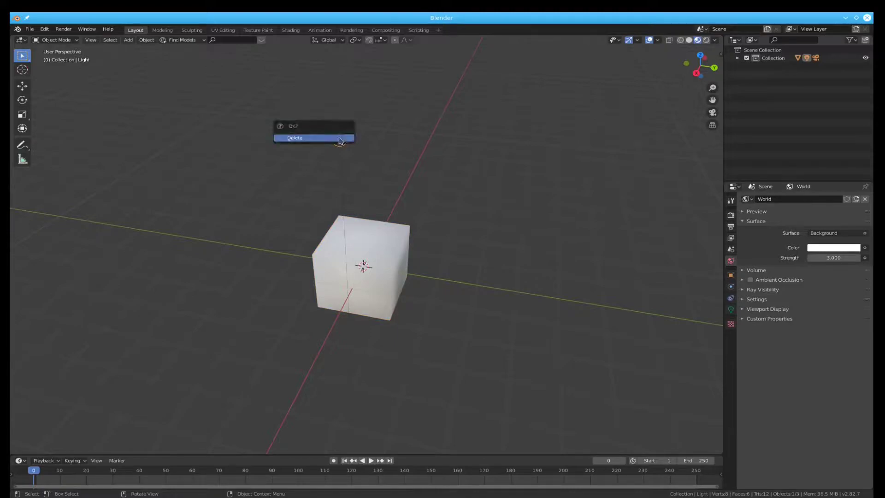
{"action": "left_click", "coordinate": [340, 138]}
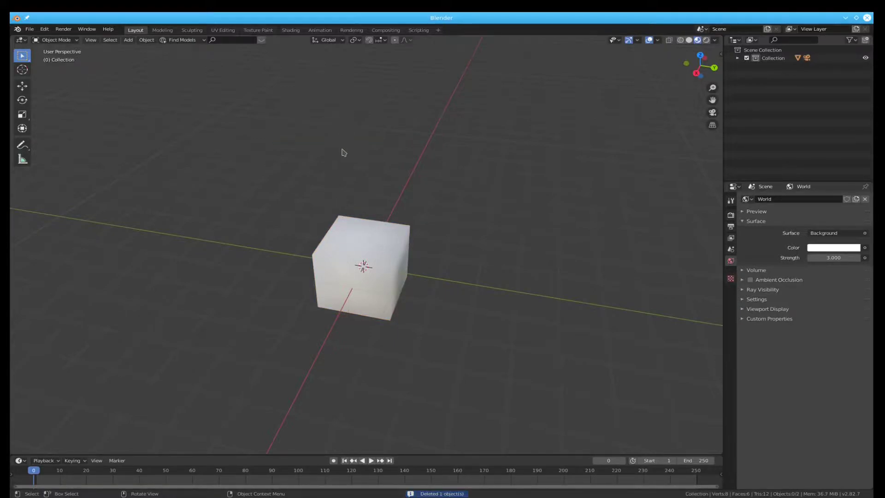
Step: Enable Collision physics on the cube
{"action": "left_click", "coordinate": [382, 246]}
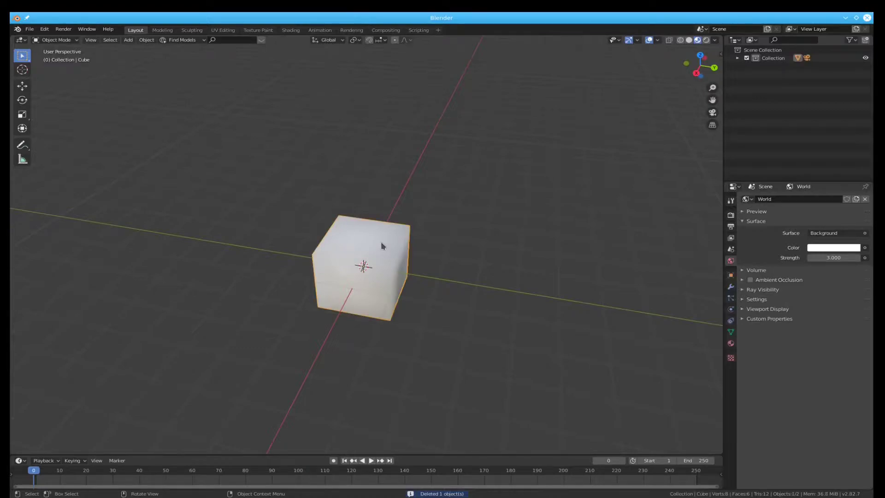
{"action": "left_click", "coordinate": [732, 309]}
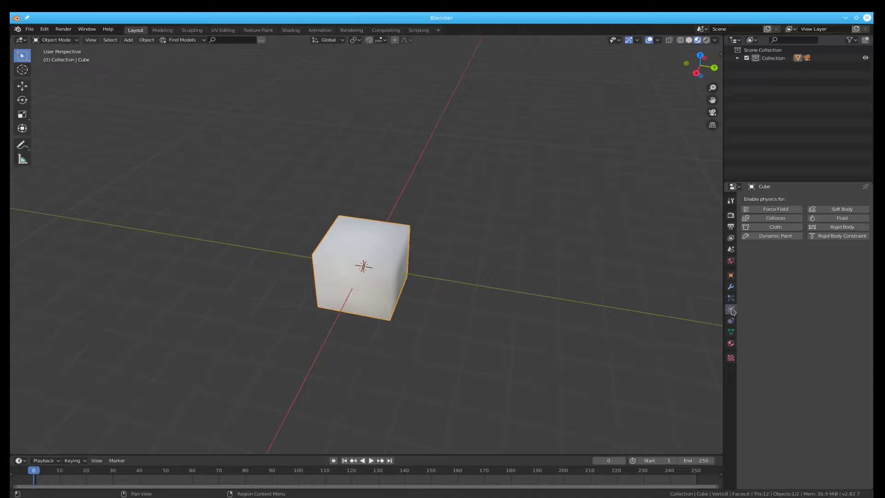
{"action": "left_click", "coordinate": [774, 220]}
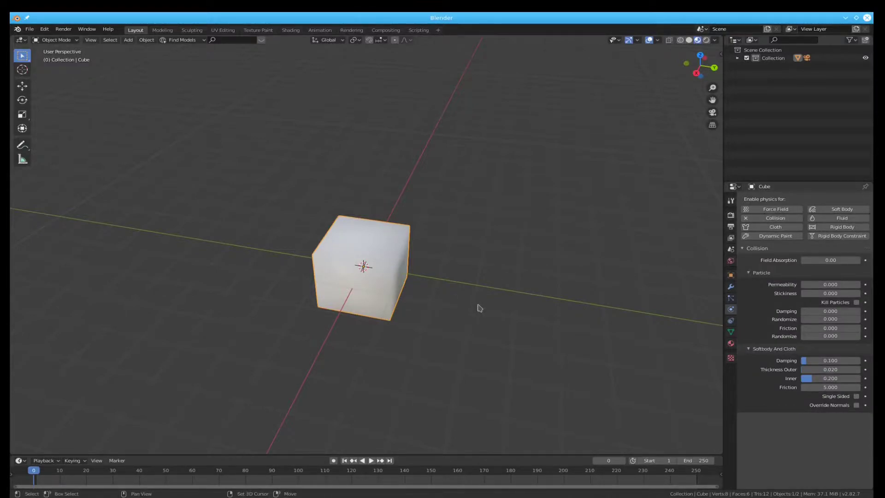
Step: Add a mesh plane and, in Edit Mode, raise its geometry about 5.14 m along Z above the cube
{"action": "key", "text": "shift+a"}
{"action": "mouse_move", "coordinate": [479, 306]}
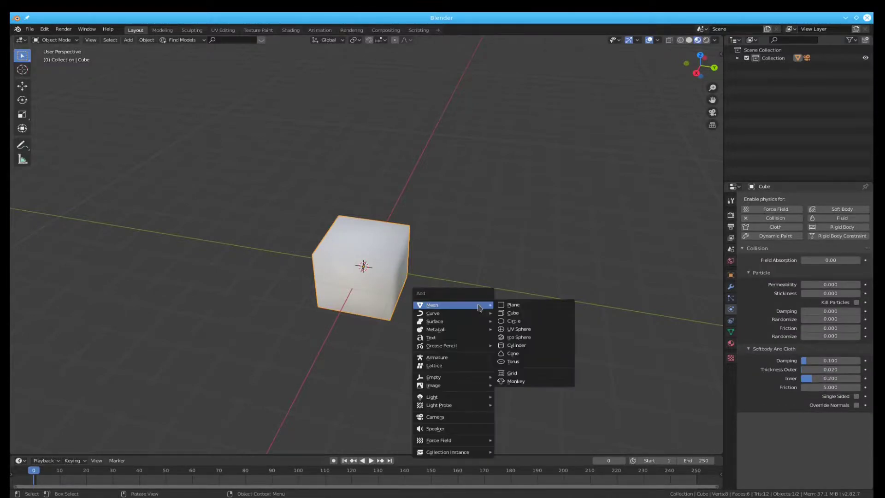
{"action": "left_click", "coordinate": [518, 307]}
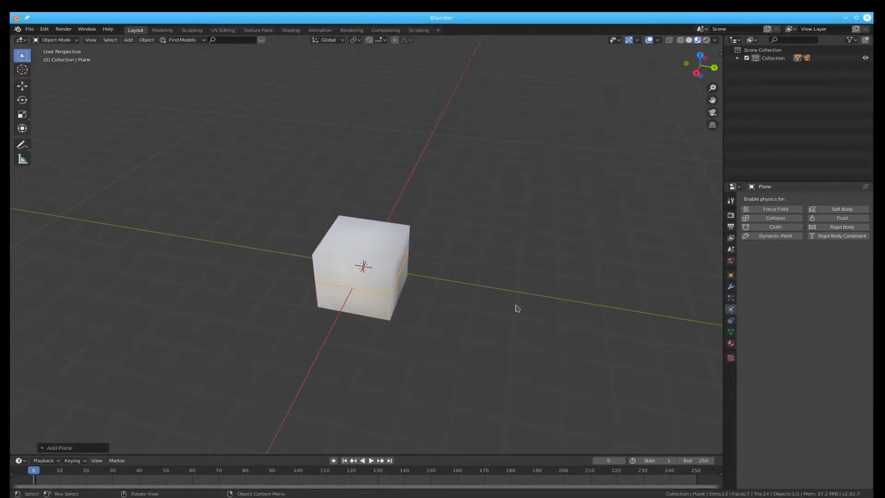
{"action": "key", "text": "Tab"}
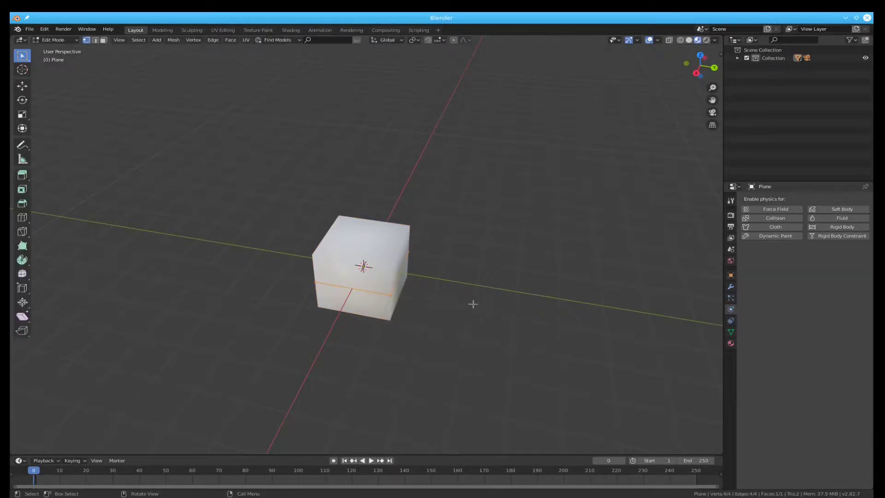
{"action": "key", "text": "g"}
{"action": "key", "text": "z"}
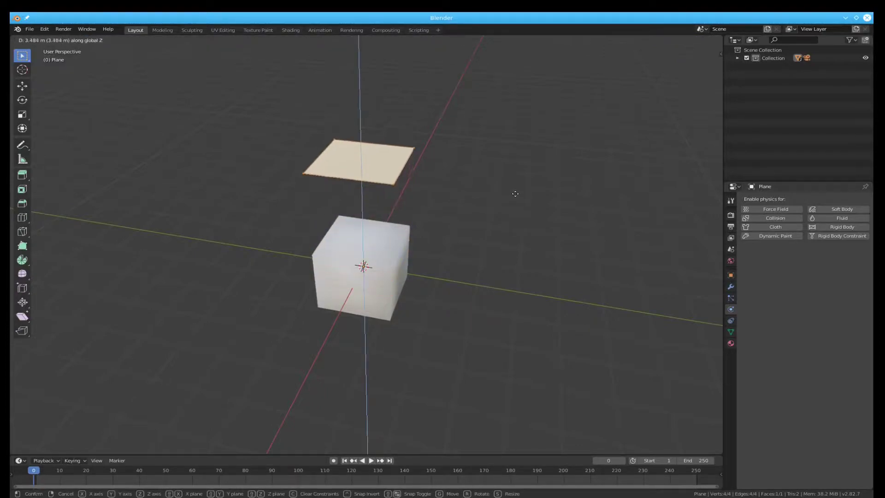
{"action": "left_click", "coordinate": [527, 131]}
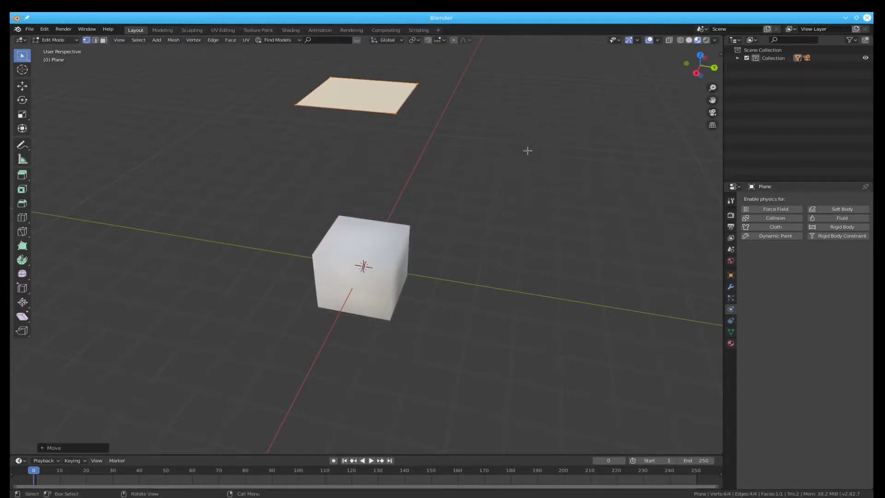
Step: Scale the plane's geometry by a factor of 4
{"action": "scroll", "coordinate": [504, 178], "scroll_direction": "down", "scroll_amount": 2}
{"action": "middle_click_drag", "start_coordinate": [504, 178], "coordinate": [527, 181]}
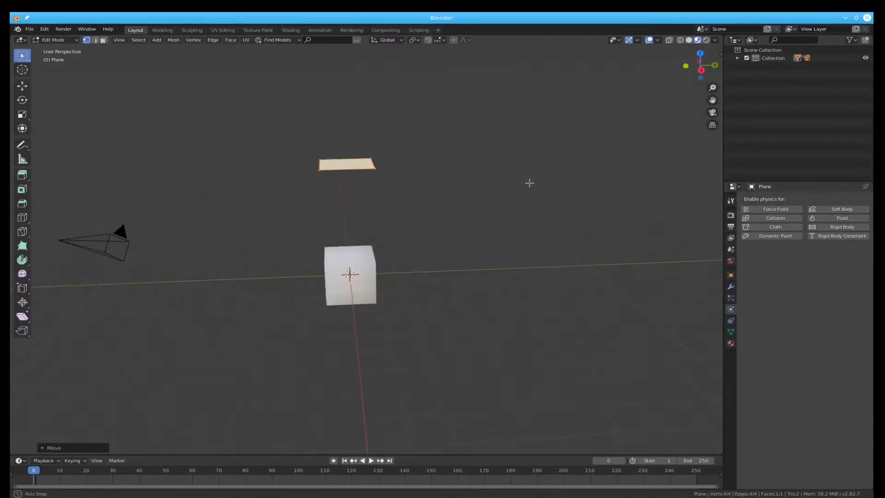
{"action": "scroll", "coordinate": [530, 183], "scroll_direction": "up", "scroll_amount": 2}
{"action": "middle_click_drag", "start_coordinate": [527, 219], "coordinate": [500, 245], "text": "shift"}
{"action": "key", "text": "s"}
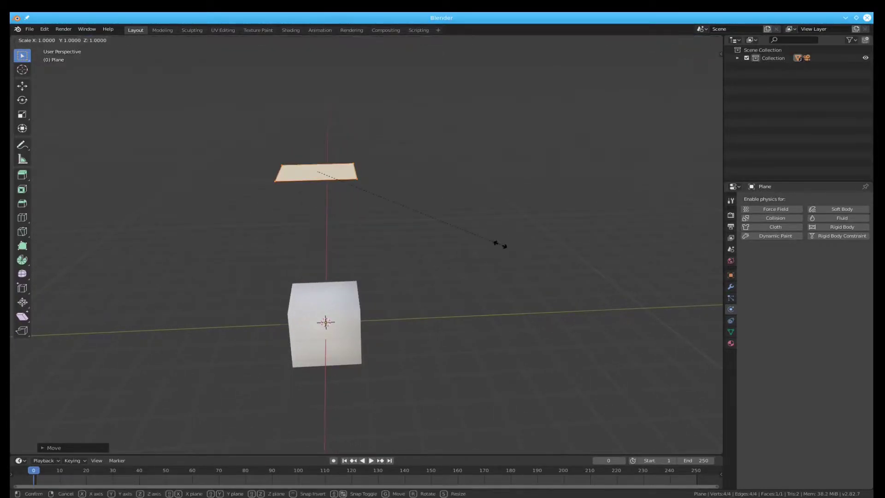
{"action": "key", "text": "4"}
{"action": "key", "text": "Return"}
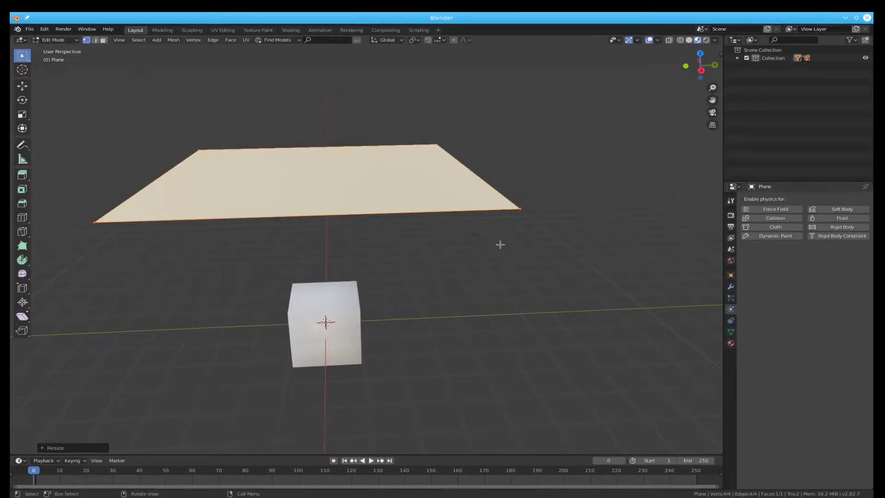
Step: Subdivide the whole plane and raise the number of cuts to form a dense, even grid
{"action": "mouse_move", "coordinate": [314, 241]}
{"action": "middle_mouse_down"}
{"action": "mouse_move", "coordinate": [315, 270]}
{"action": "mouse_move", "coordinate": [330, 237]}
{"action": "mouse_move", "coordinate": [310, 249]}
{"action": "middle_mouse_up"}
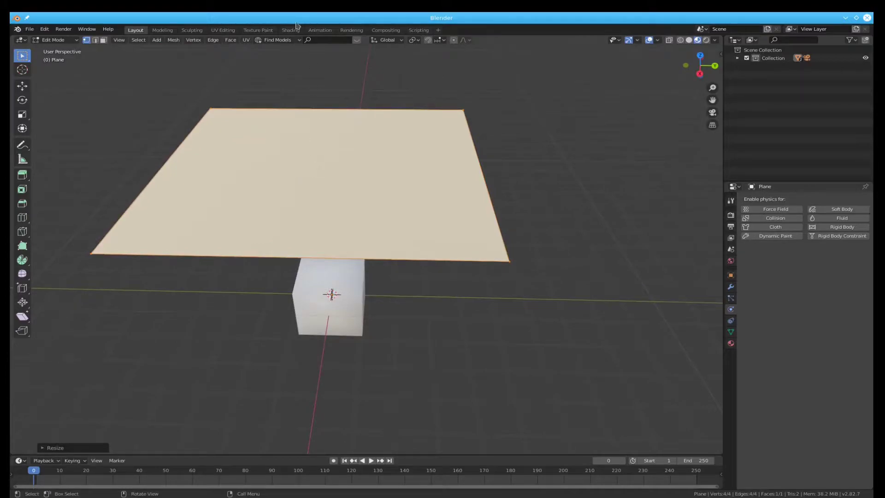
{"action": "left_click", "coordinate": [214, 40]}
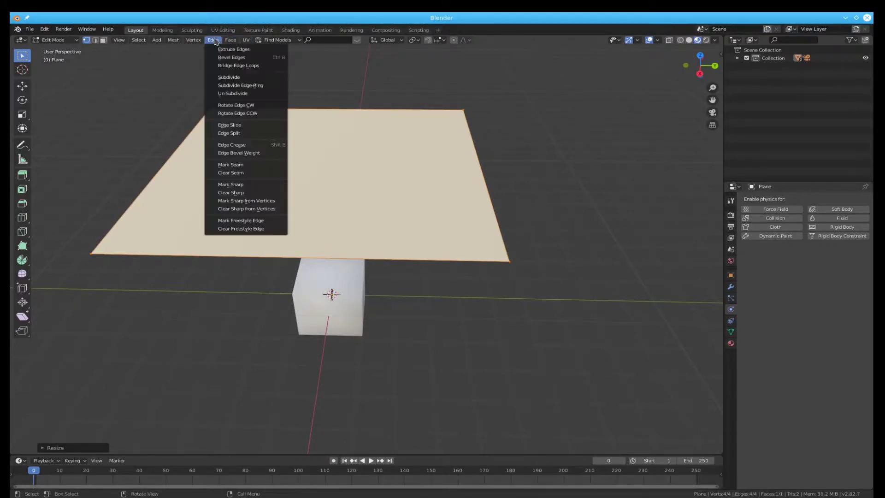
{"action": "left_click", "coordinate": [236, 77]}
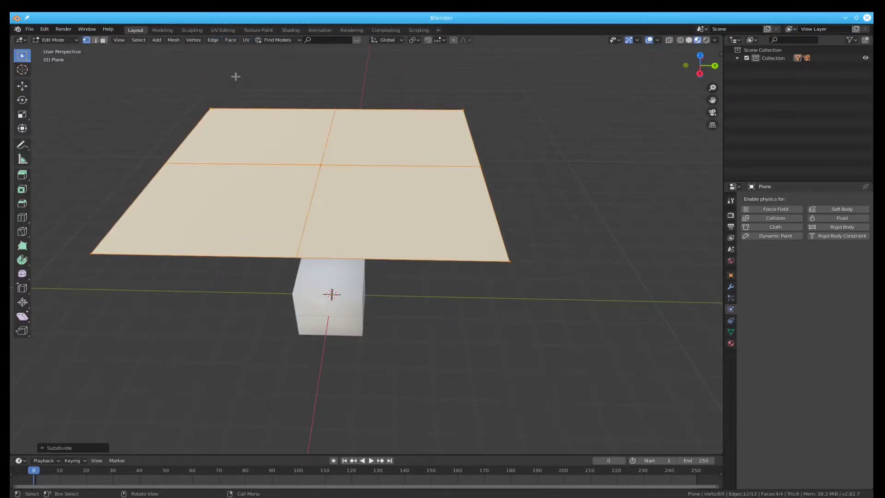
{"action": "key", "text": "F9"}
{"action": "key", "text": "F9"}
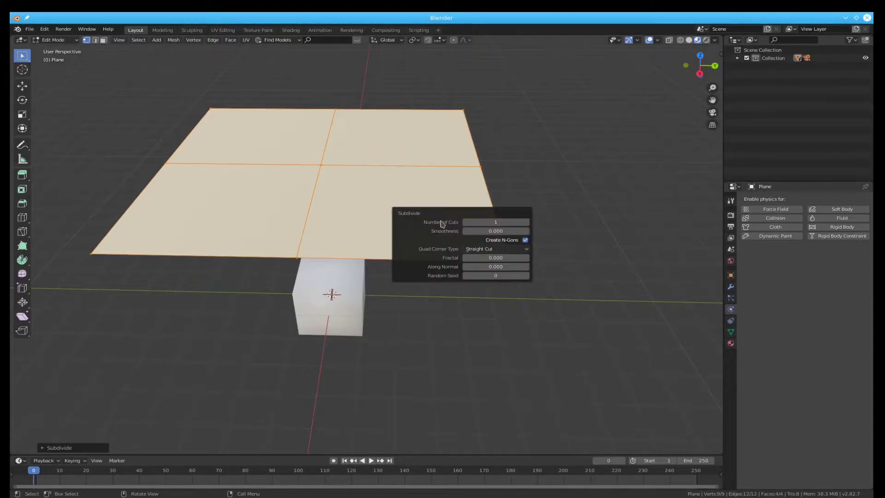
{"action": "left_click", "coordinate": [474, 224]}
{"action": "key", "text": "Return"}
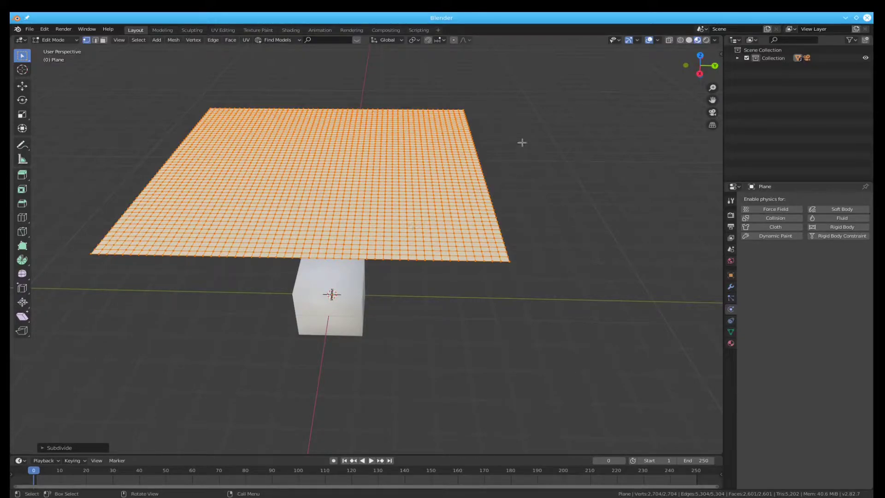
Step: In the Extreme PBR Combo material library, choose the Fabric 02 category and the light green Fabric33 material
{"action": "key", "text": "n"}
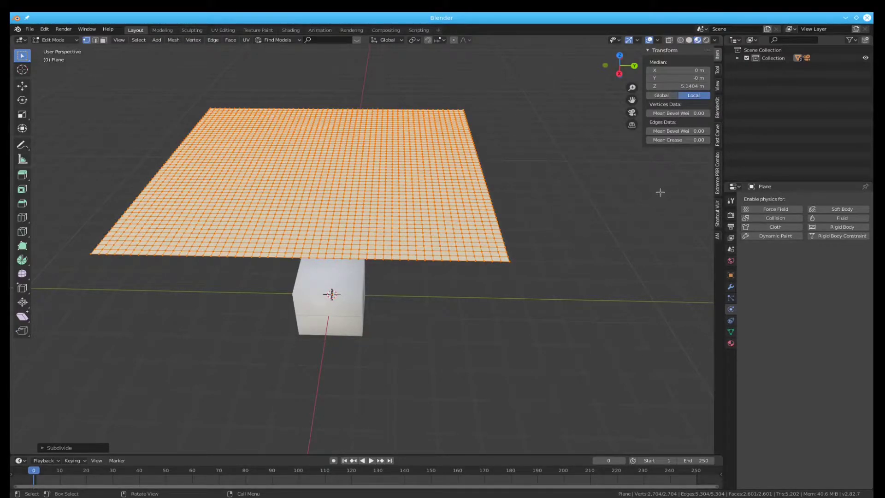
{"action": "left_click", "coordinate": [719, 186]}
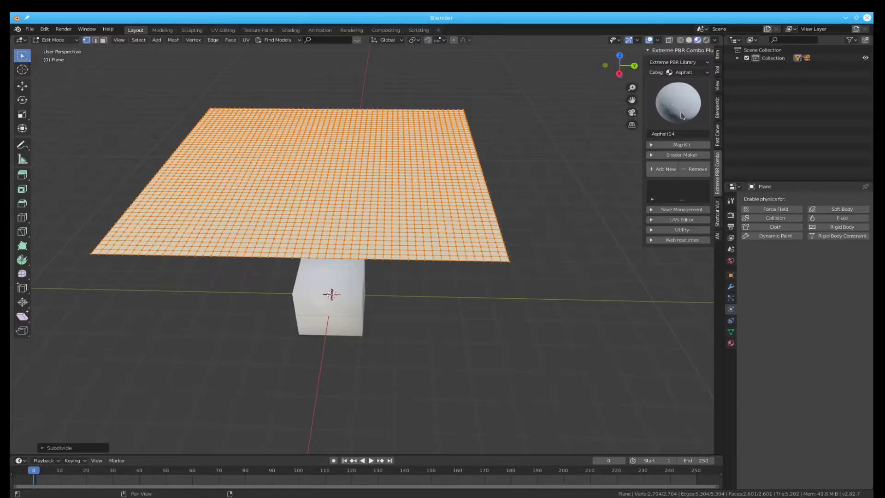
{"action": "left_click", "coordinate": [681, 73]}
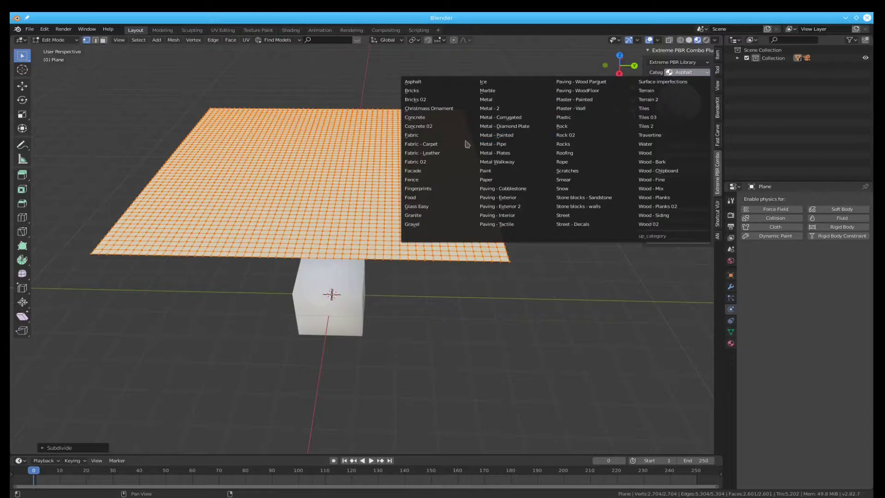
{"action": "left_click", "coordinate": [422, 161]}
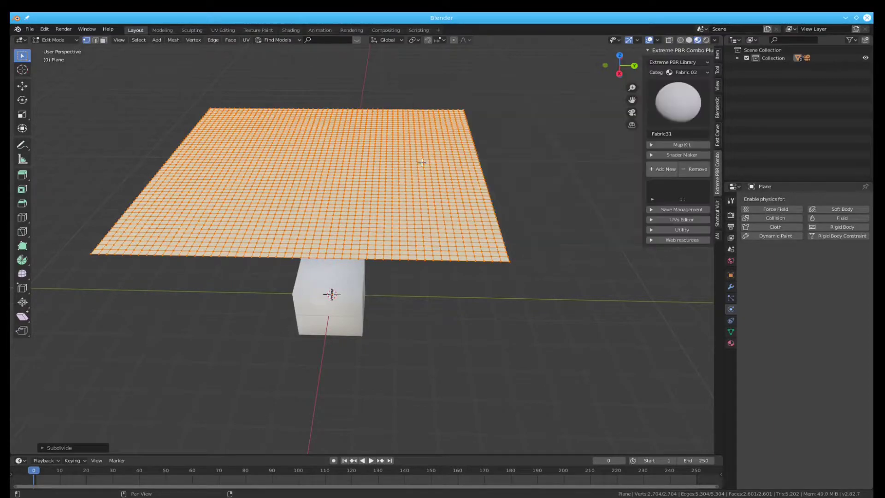
{"action": "left_click", "coordinate": [694, 101]}
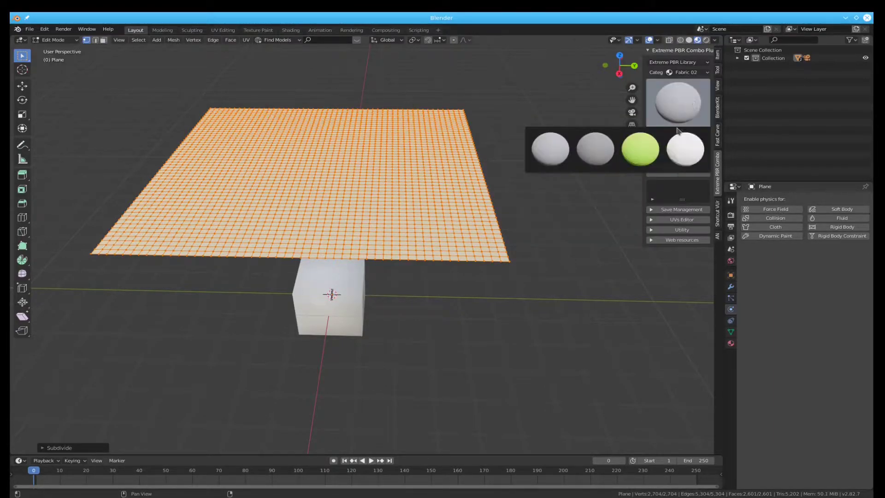
{"action": "left_click", "coordinate": [650, 150]}
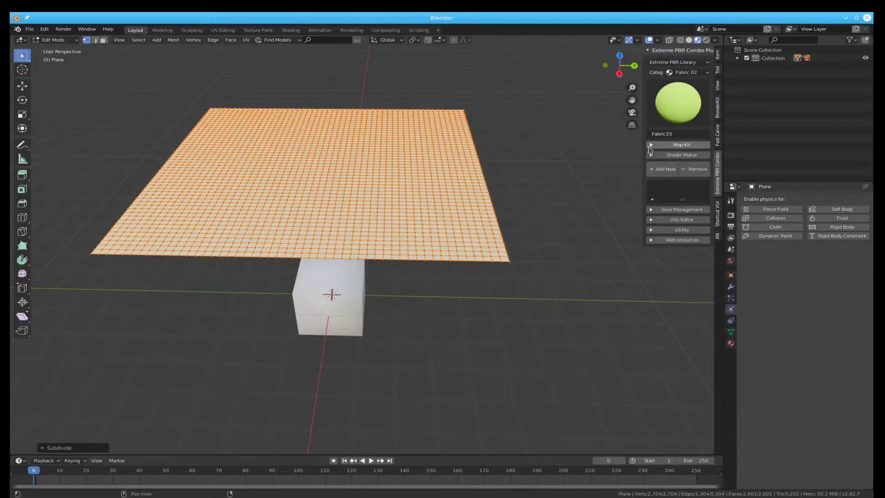
Step: Switch the material library to the Fabric category, choose Fabric21 and add it to the plane as a new material
{"action": "left_click", "coordinate": [682, 63]}
{"action": "left_click", "coordinate": [678, 72]}
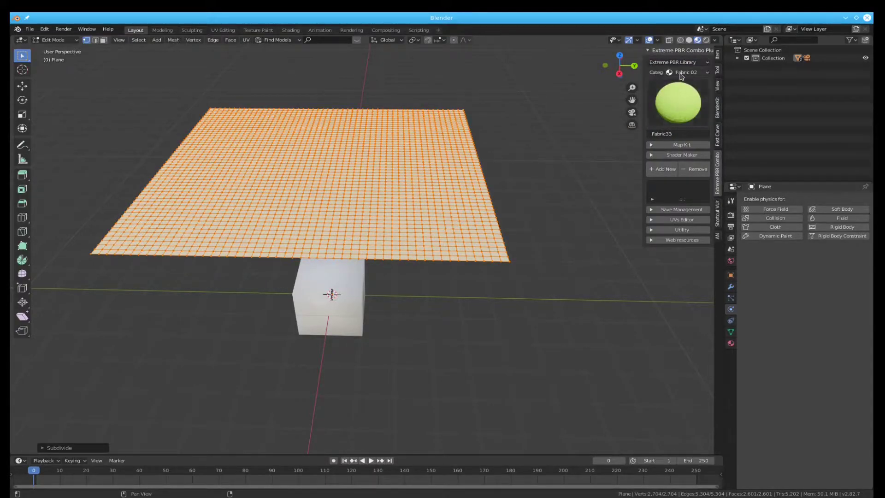
{"action": "left_click", "coordinate": [681, 73]}
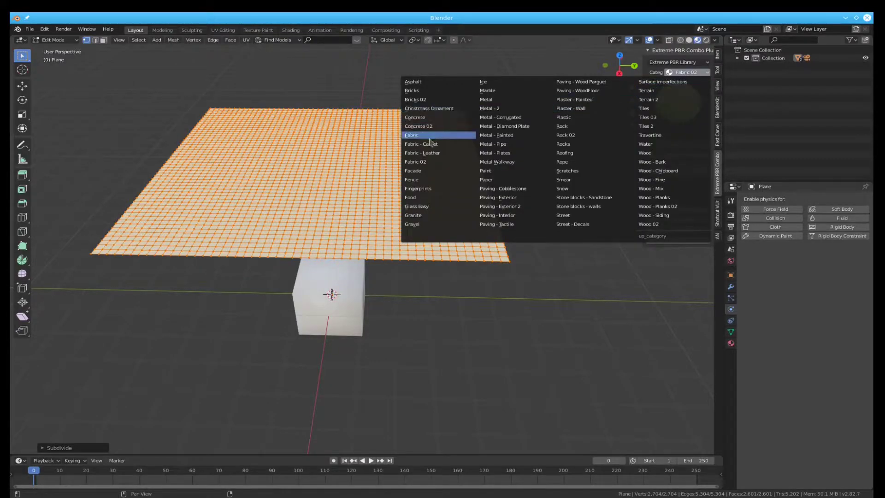
{"action": "left_click", "coordinate": [415, 135]}
{"action": "left_click", "coordinate": [678, 102]}
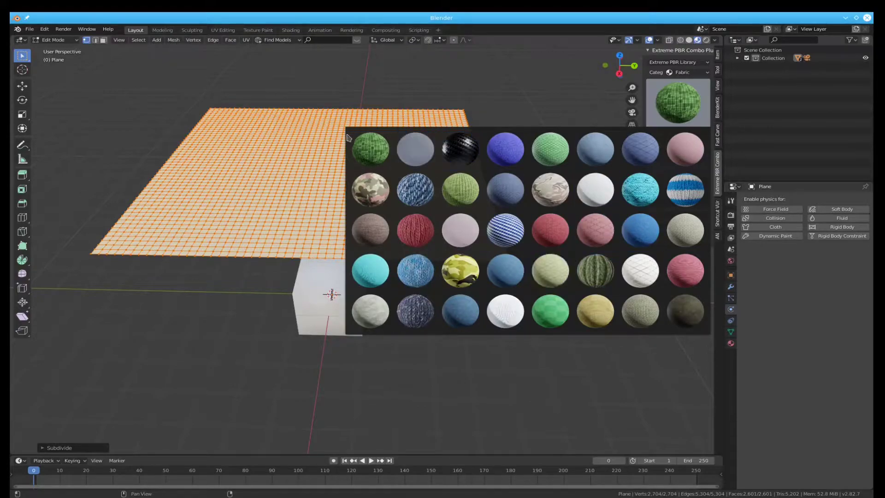
{"action": "left_click", "coordinate": [372, 150]}
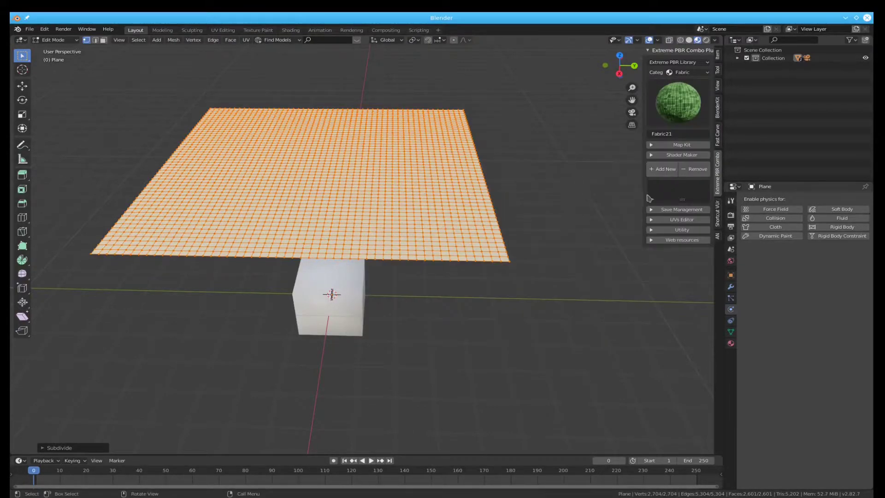
{"action": "left_click", "coordinate": [666, 170]}
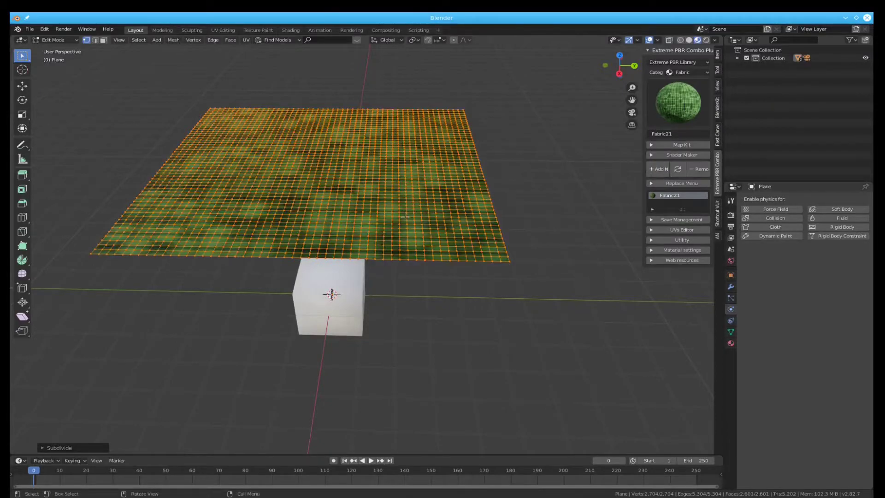
{"action": "scroll", "coordinate": [385, 215], "scroll_direction": "up", "scroll_amount": 2}
{"action": "middle_click_drag", "start_coordinate": [402, 207], "coordinate": [414, 215]}
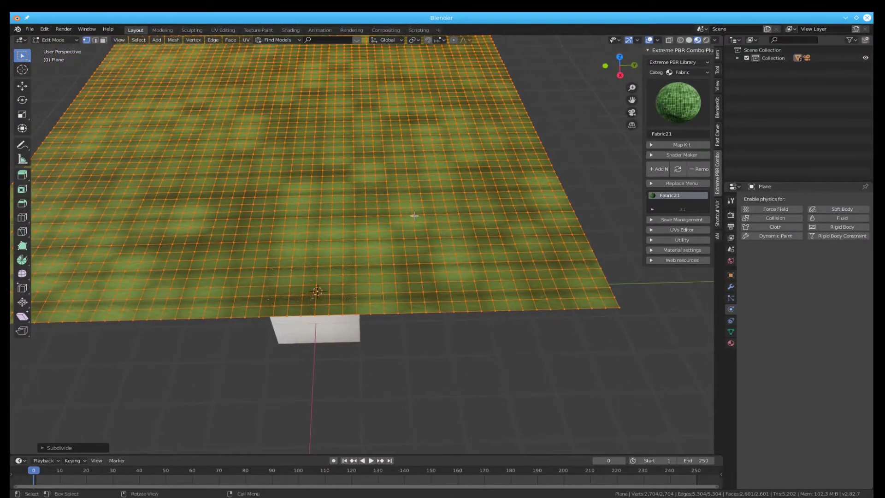
Step: Replace the plane's Fabric21 material with the green and white Fabric14 from the same category
{"action": "left_click", "coordinate": [682, 102]}
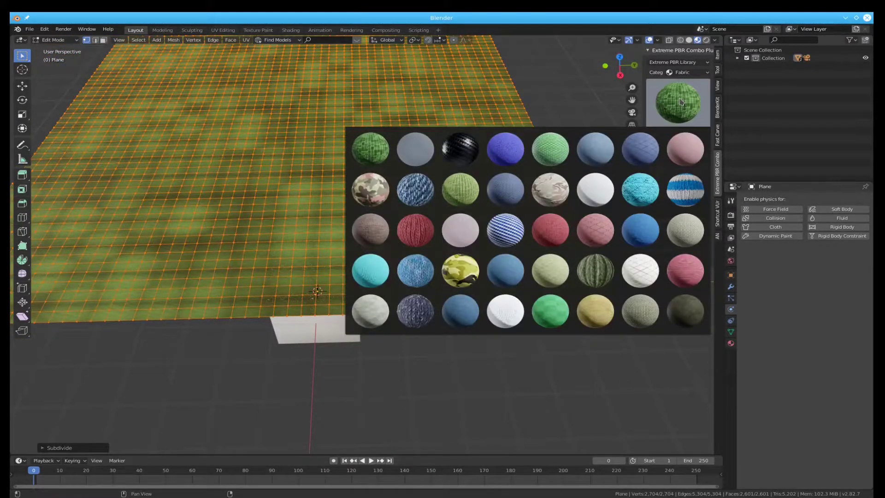
{"action": "left_click", "coordinate": [558, 140]}
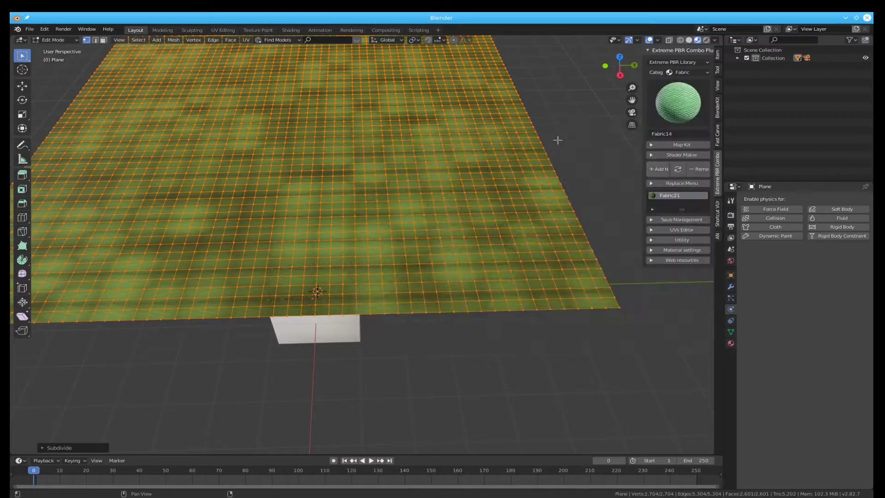
{"action": "left_click", "coordinate": [678, 169]}
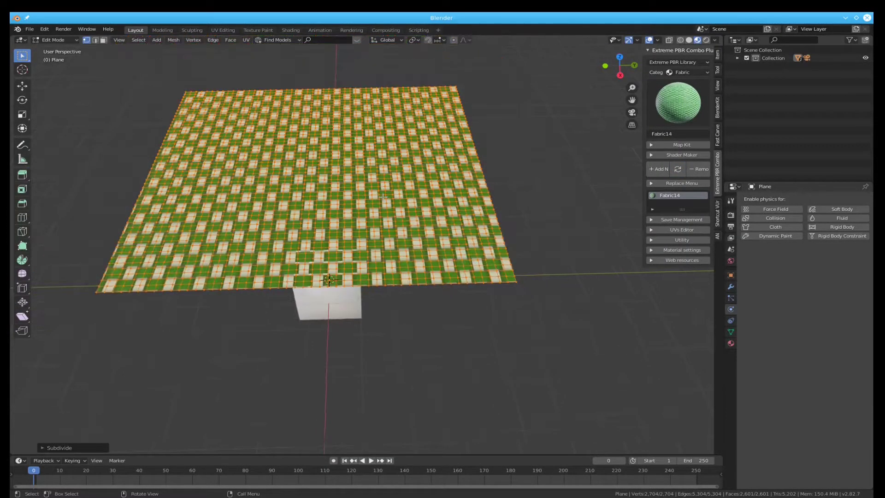
{"action": "scroll", "coordinate": [382, 197], "scroll_direction": "down", "scroll_amount": 3}
{"action": "mouse_move", "coordinate": [405, 196]}
{"action": "middle_mouse_down"}
{"action": "mouse_move", "coordinate": [403, 176]}
{"action": "mouse_move", "coordinate": [400, 189]}
{"action": "middle_mouse_up"}
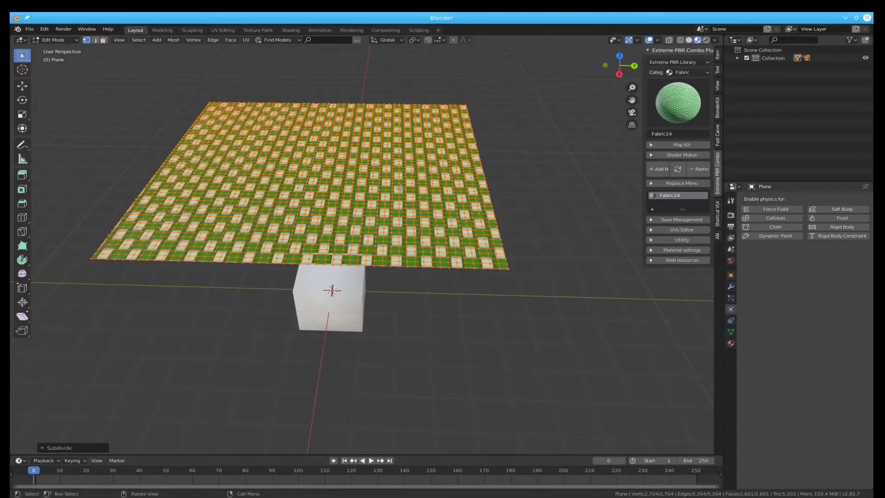
Step: In the Shading workspace, add an Image Texture node to the Fabric14 material, placed in the empty area beside the PBR shader
{"action": "left_click", "coordinate": [291, 30]}
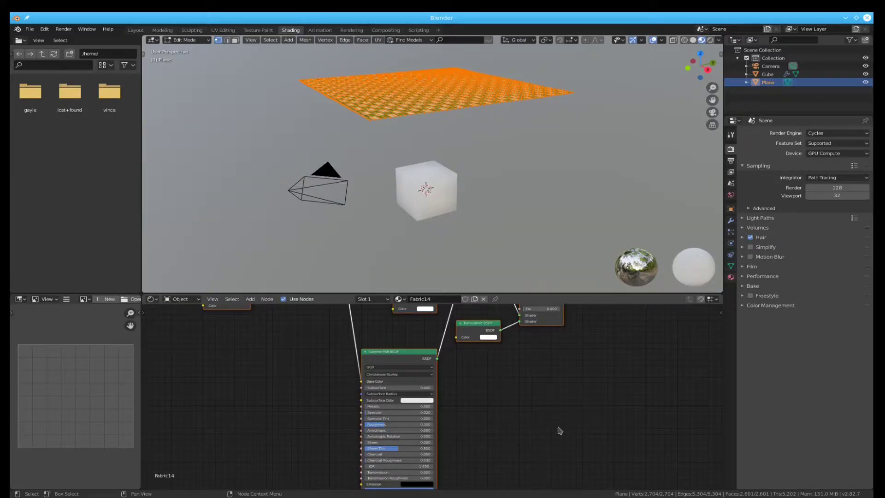
{"action": "key", "text": "shift+a"}
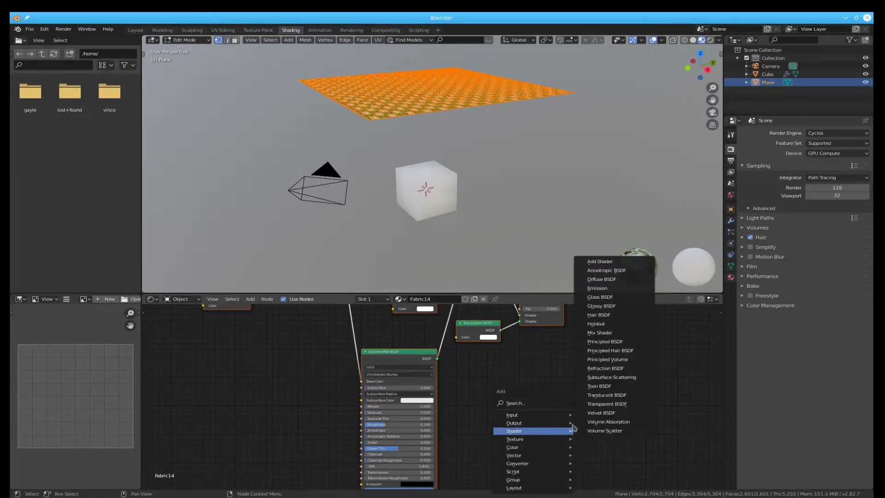
{"action": "mouse_move", "coordinate": [533, 442]}
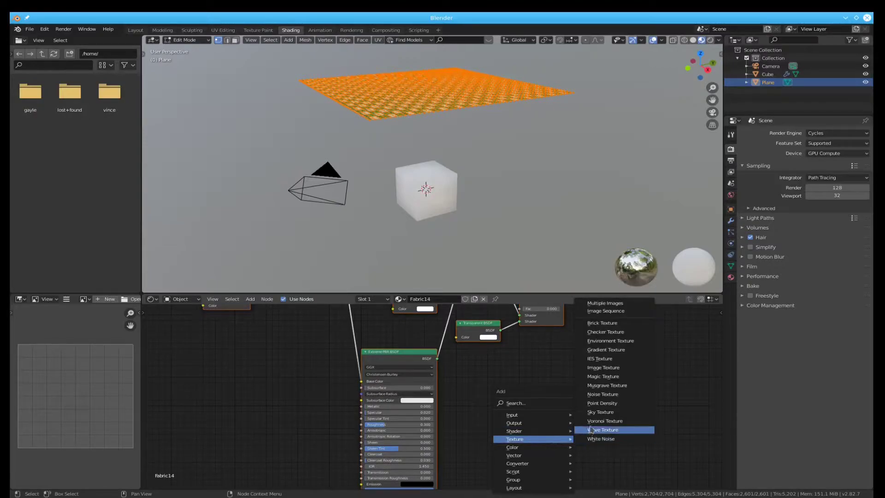
{"action": "left_click", "coordinate": [603, 368]}
{"action": "left_click", "coordinate": [576, 367]}
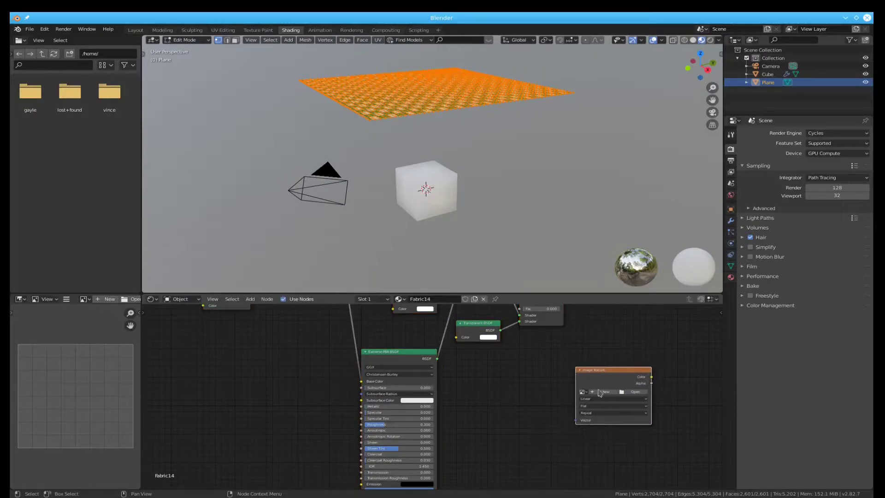
Step: Create a new blank 1024 × 1024 px image named Cloth in the Image Texture node, with alpha turned off
{"action": "left_click", "coordinate": [607, 393]}
{"action": "left_click", "coordinate": [618, 384]}
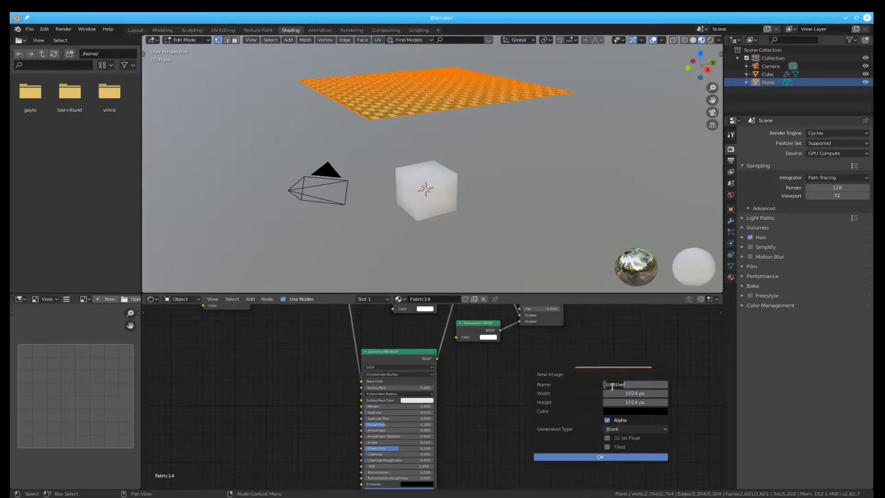
{"action": "type", "text": "C"}
{"action": "left_click", "coordinate": [607, 420]}
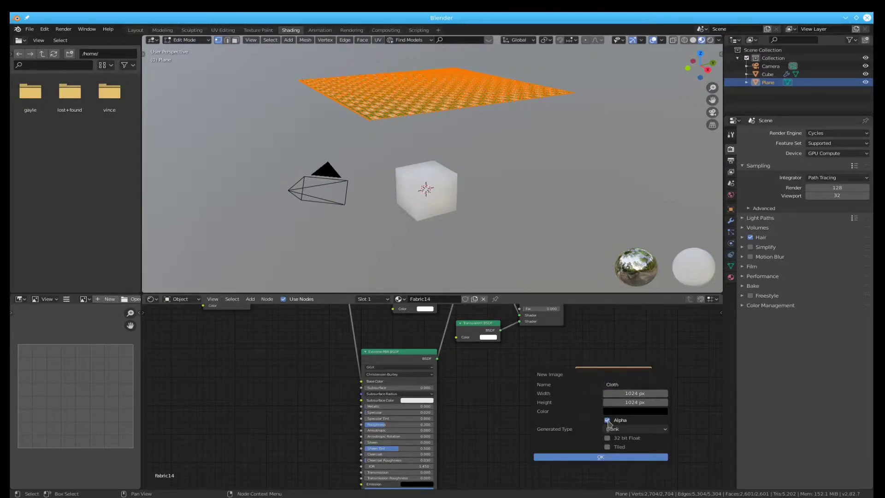
{"action": "left_click", "coordinate": [624, 458]}
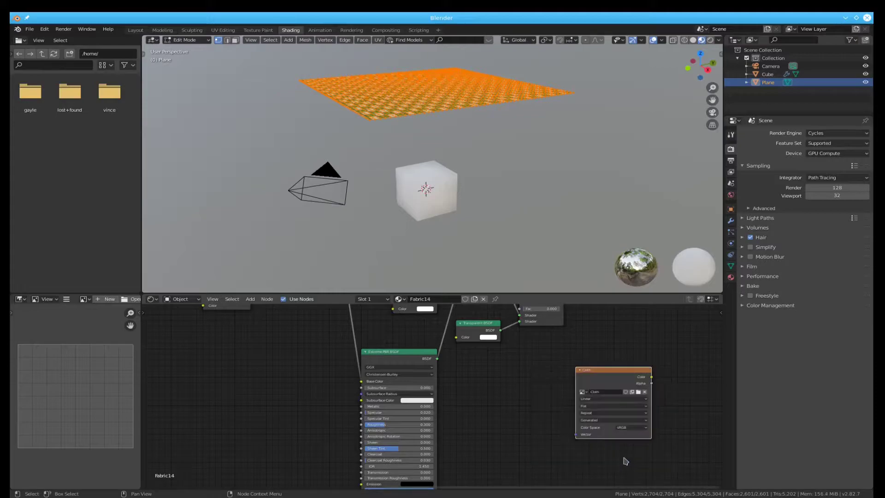
Step: Unwrap the plane's UVs and make the Cloth image node active as the bake target
{"action": "key", "text": "u"}
{"action": "left_click", "coordinate": [437, 93]}
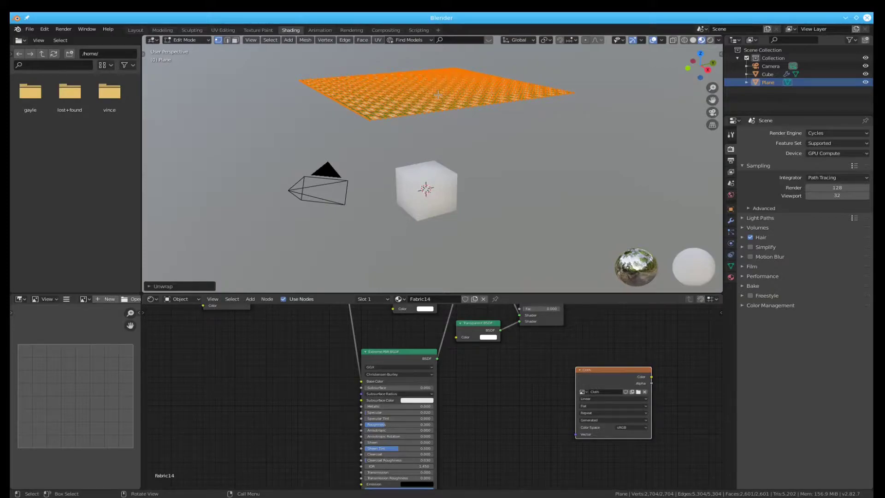
{"action": "left_click", "coordinate": [611, 371]}
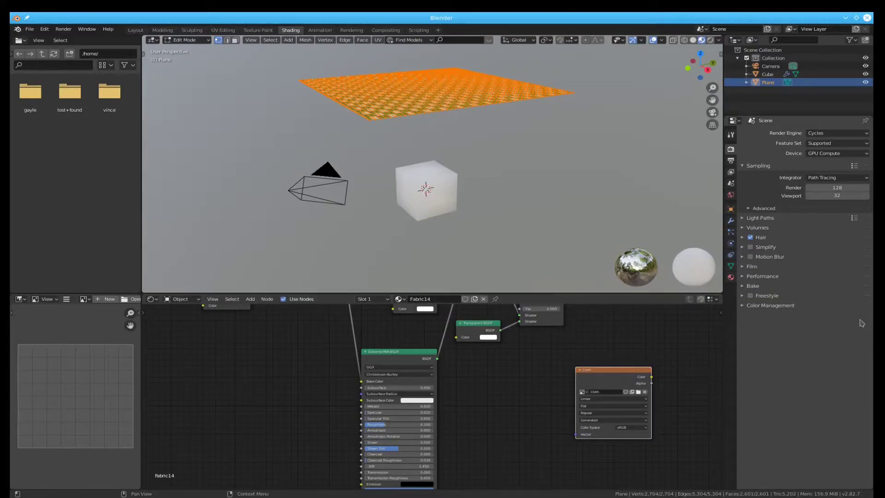
Step: Set the bake type to Diffuse, bake the fabric material into the Cloth image and check the baked result
{"action": "left_click", "coordinate": [743, 287]}
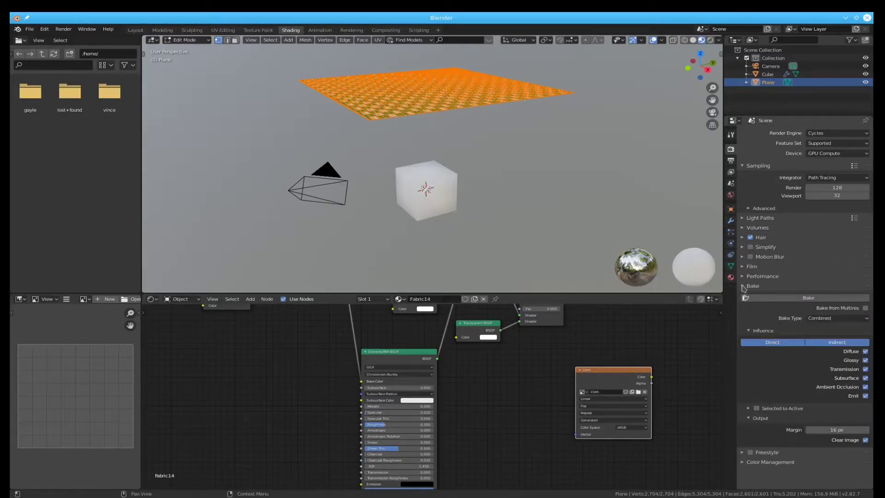
{"action": "left_click", "coordinate": [821, 320]}
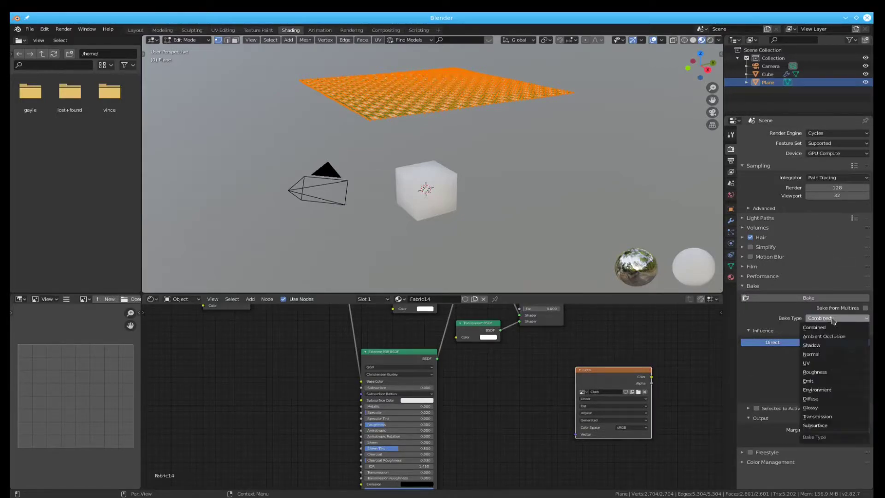
{"action": "left_click", "coordinate": [816, 399]}
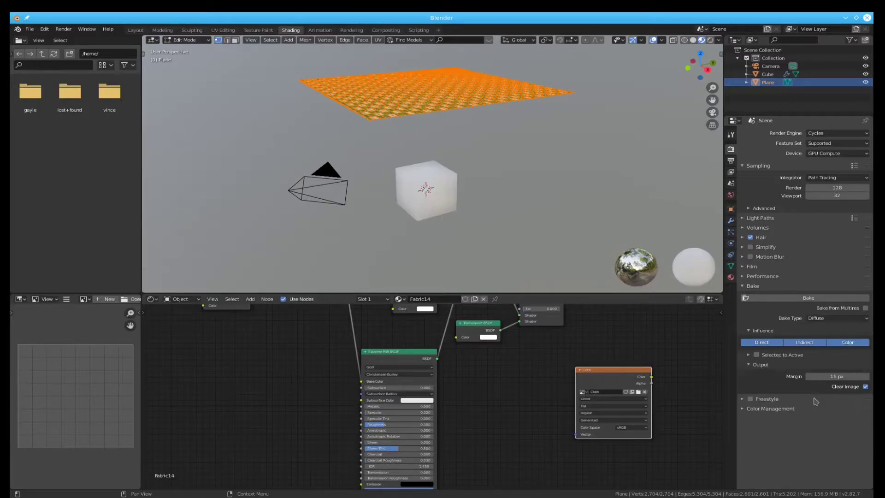
{"action": "left_click", "coordinate": [810, 299]}
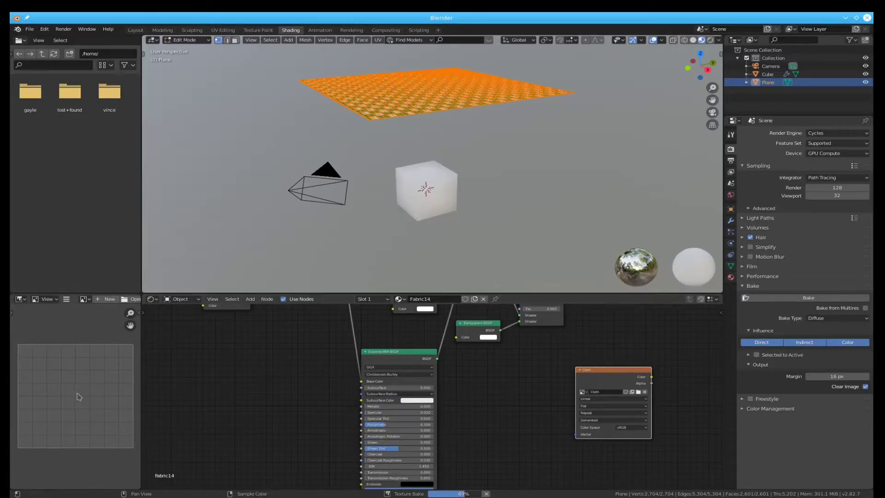
{"action": "scroll", "coordinate": [77, 412], "scroll_direction": "down", "scroll_amount": 2}
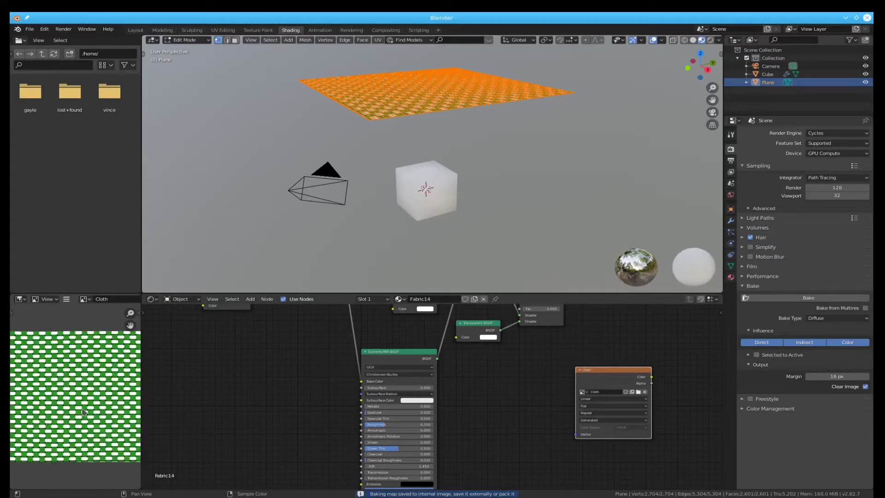
{"action": "scroll", "coordinate": [89, 408], "scroll_direction": "up", "scroll_amount": 1}
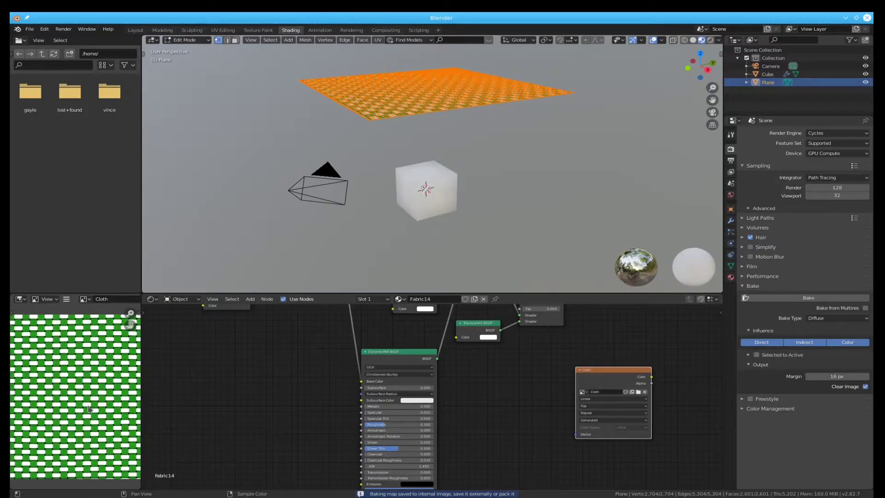
Step: Save the baked image as Cloth.png in the Physics folder, overwriting the existing file
{"action": "left_click", "coordinate": [66, 299]}
{"action": "mouse_move", "coordinate": [78, 320]}
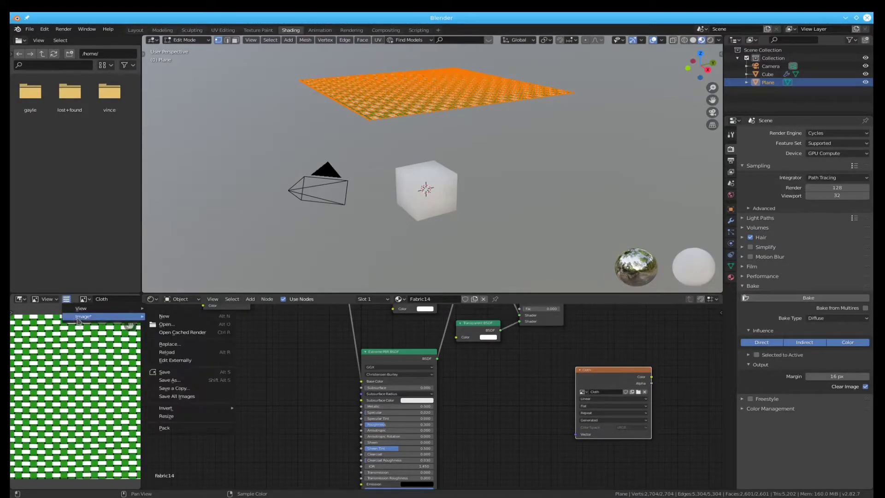
{"action": "left_click", "coordinate": [164, 373]}
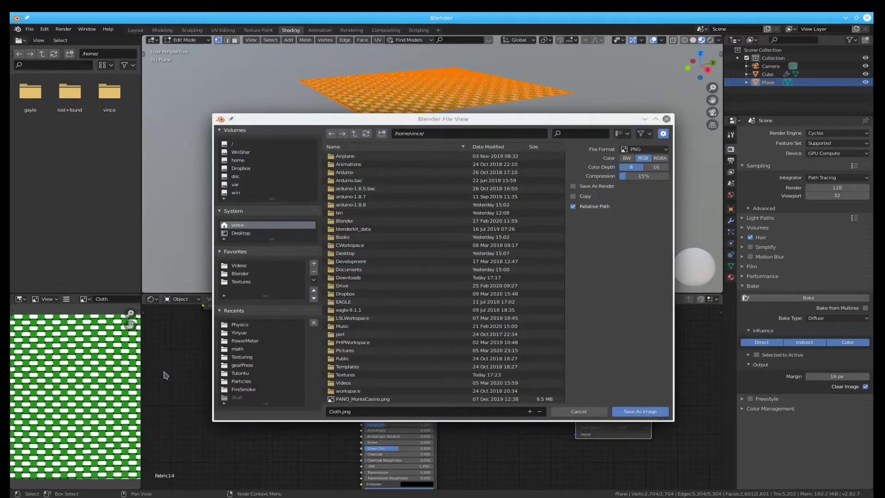
{"action": "left_click", "coordinate": [239, 325]}
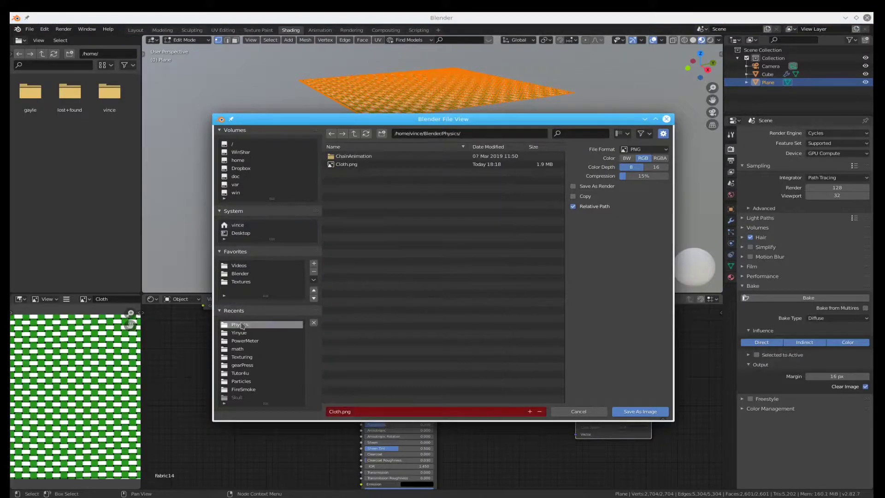
{"action": "left_click", "coordinate": [367, 166]}
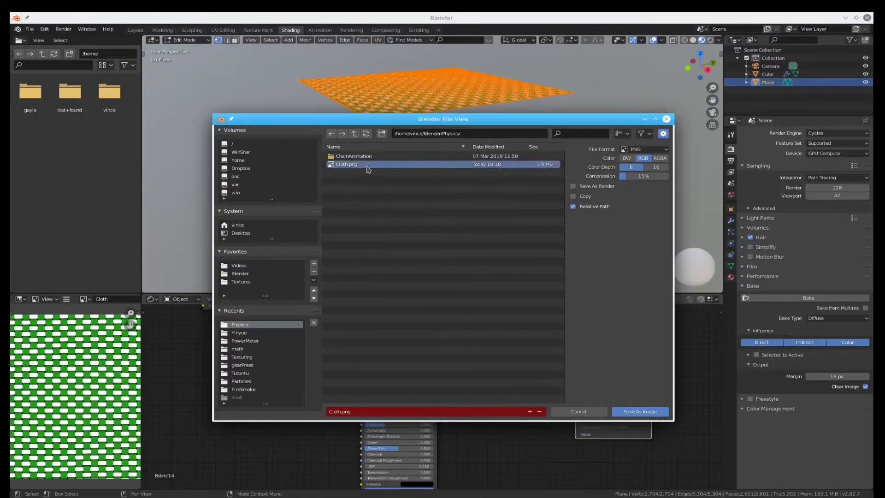
{"action": "left_click", "coordinate": [640, 412]}
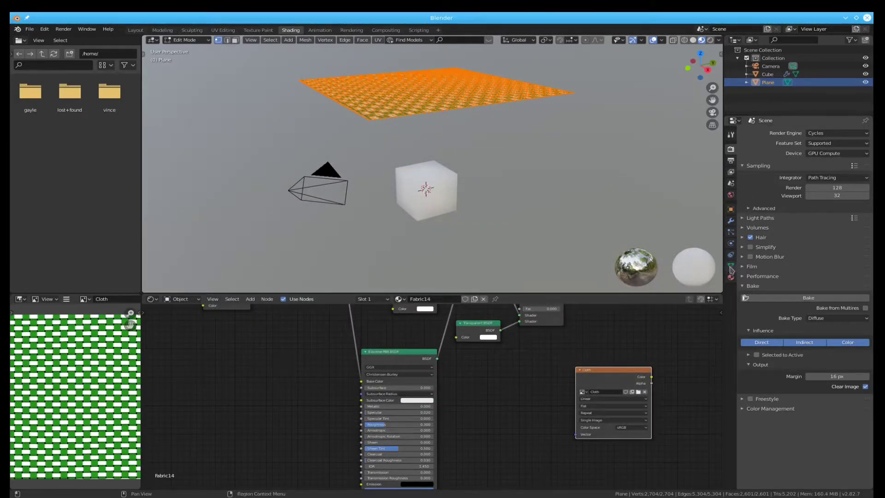
Step: Rename the plane object to Cloth in its object properties
{"action": "left_click", "coordinate": [731, 210]}
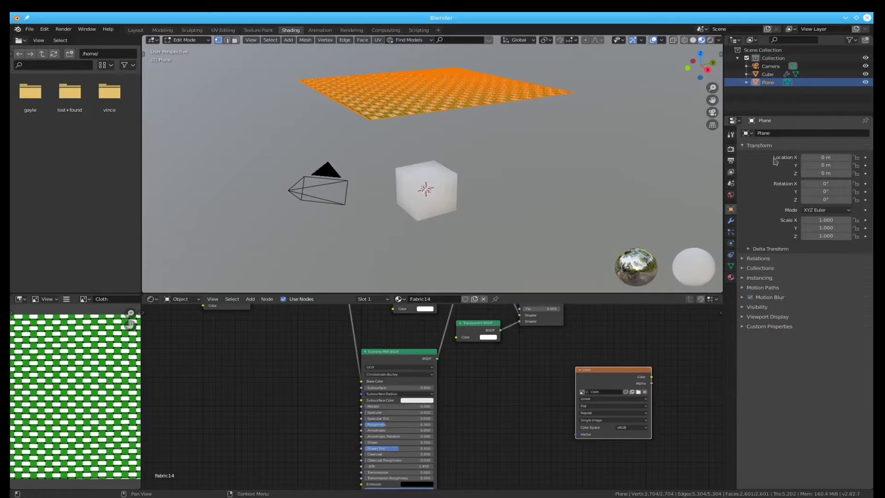
{"action": "type", "text": "C"}
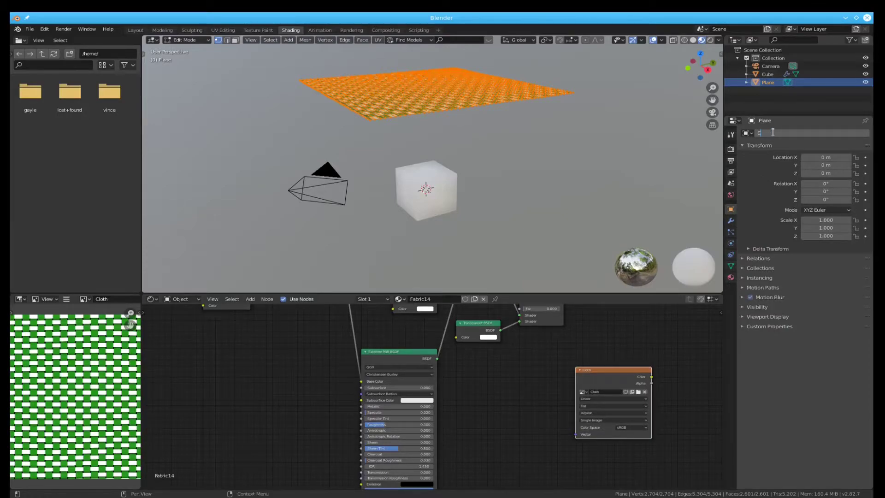
{"action": "type", "text": "loth"}
{"action": "key", "text": "Return"}
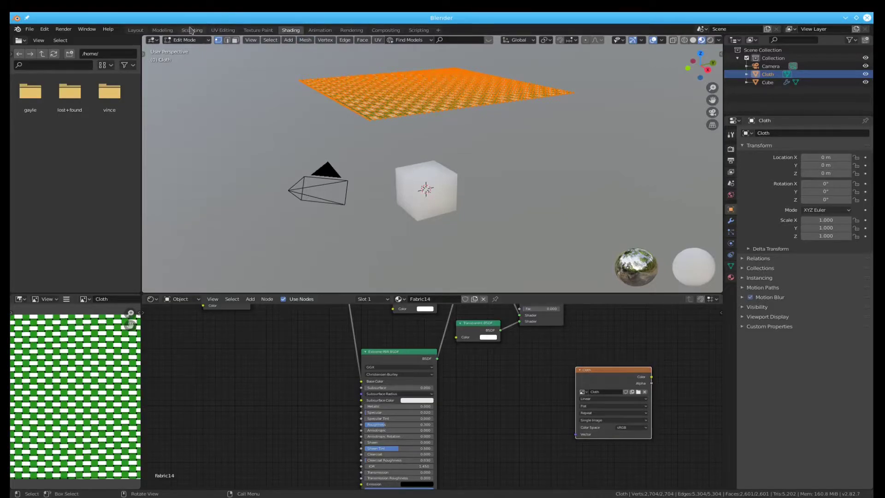
Step: Switch to the Modeling workspace and leave Edit Mode on the Cloth object
{"action": "left_click", "coordinate": [162, 30]}
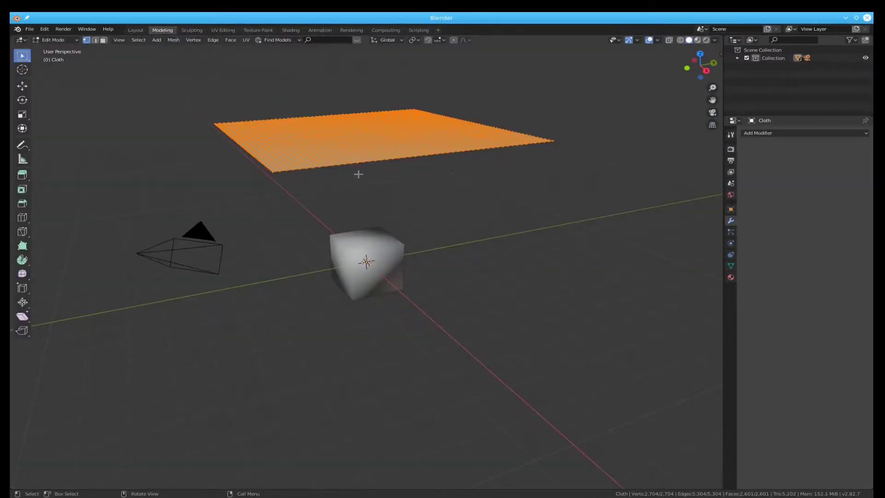
{"action": "key", "text": "Tab"}
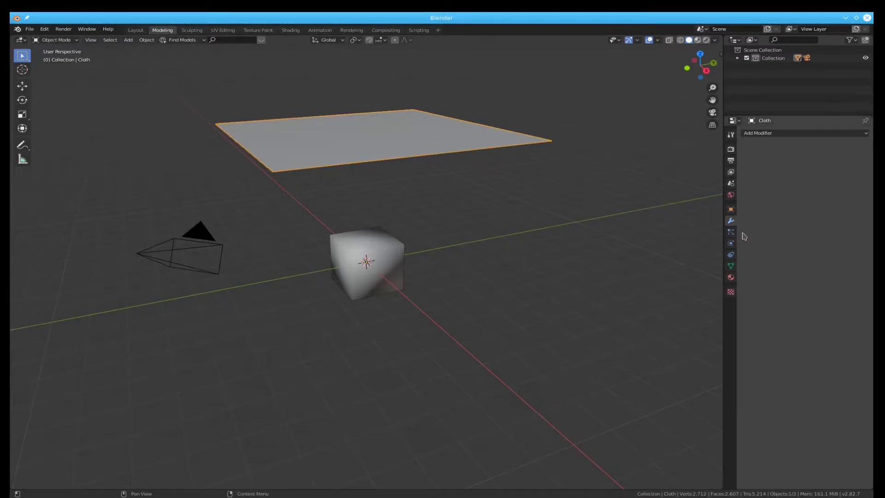
Step: Enable Cloth physics on the Cloth plane with the Silk preset and set Quality Steps to 10
{"action": "left_click", "coordinate": [731, 243]}
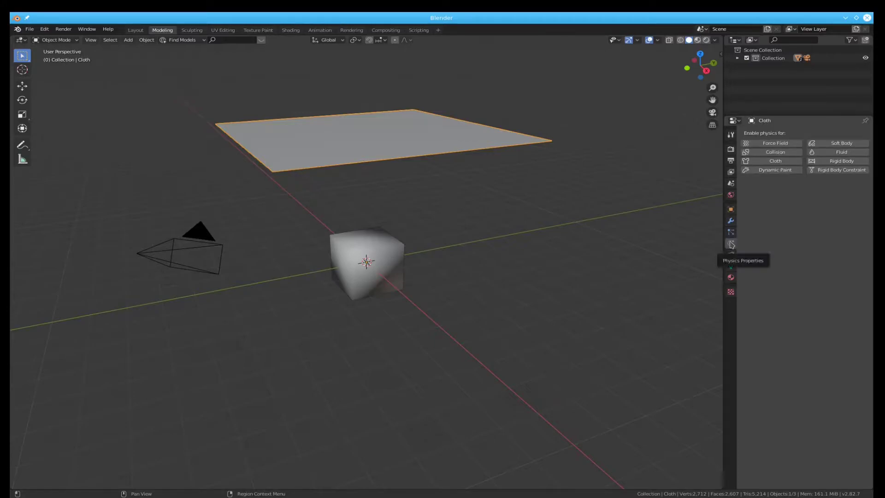
{"action": "left_click", "coordinate": [776, 160]}
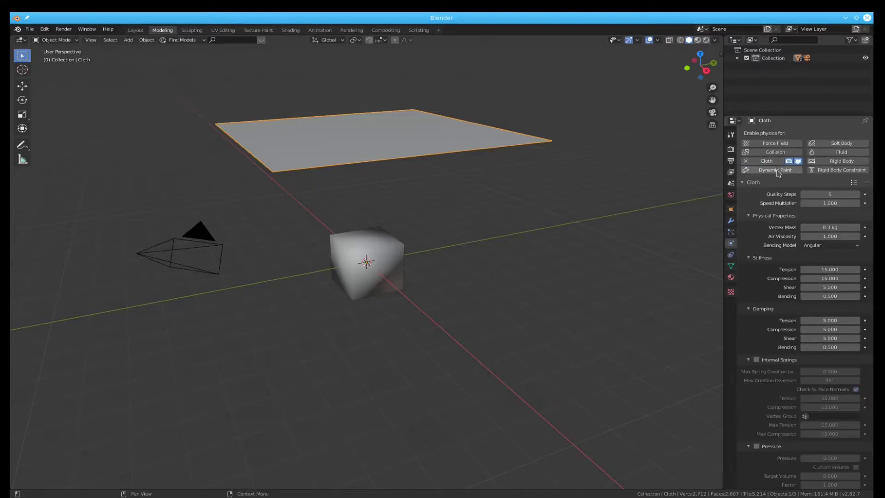
{"action": "left_click", "coordinate": [855, 183]}
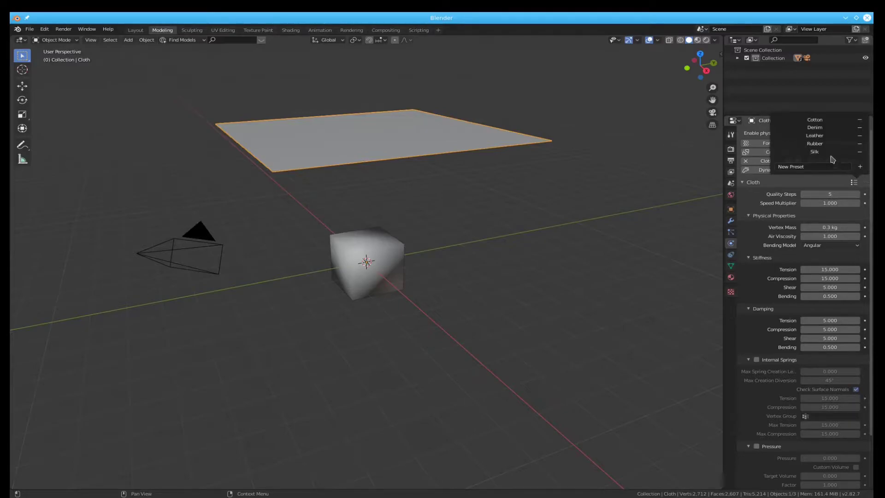
{"action": "left_click", "coordinate": [830, 152]}
{"action": "left_click", "coordinate": [836, 195]}
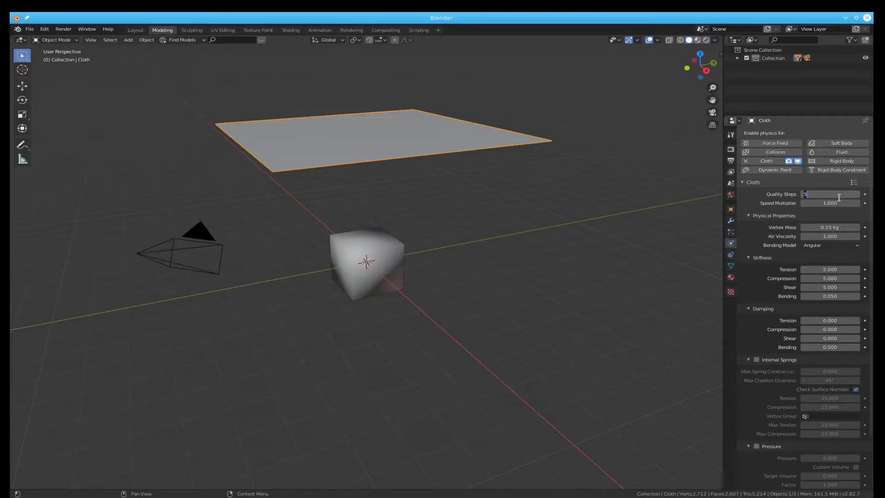
{"action": "type", "text": "10"}
{"action": "key", "text": "Return"}
Step: Set the cloth's collision quality to 5 and enable Self Collisions
{"action": "scroll", "coordinate": [755, 351], "scroll_direction": "down", "scroll_amount": 3}
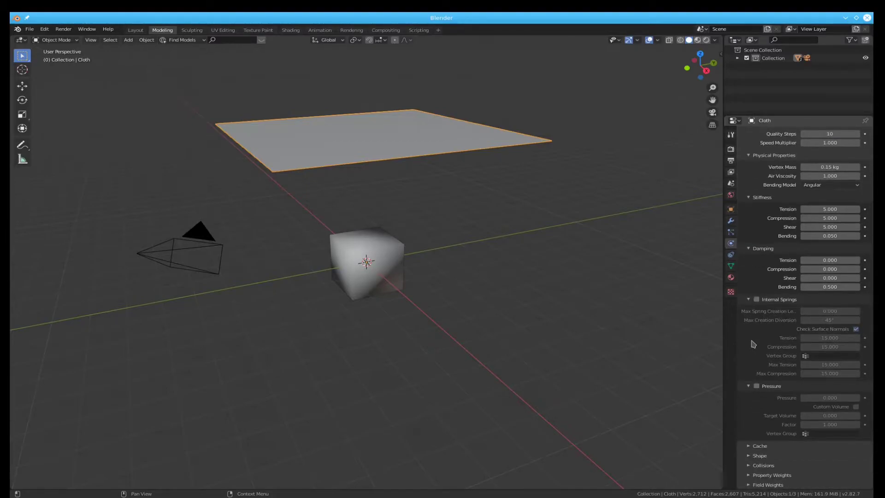
{"action": "left_click", "coordinate": [748, 466]}
{"action": "scroll", "coordinate": [772, 369], "scroll_direction": "down", "scroll_amount": 5}
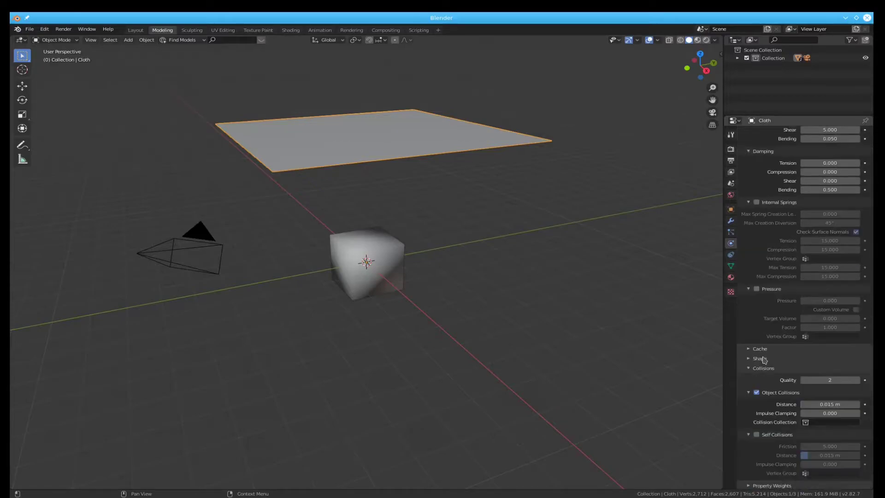
{"action": "left_click", "coordinate": [825, 381]}
{"action": "type", "text": "5"}
{"action": "key", "text": "Return"}
{"action": "left_click", "coordinate": [757, 435]}
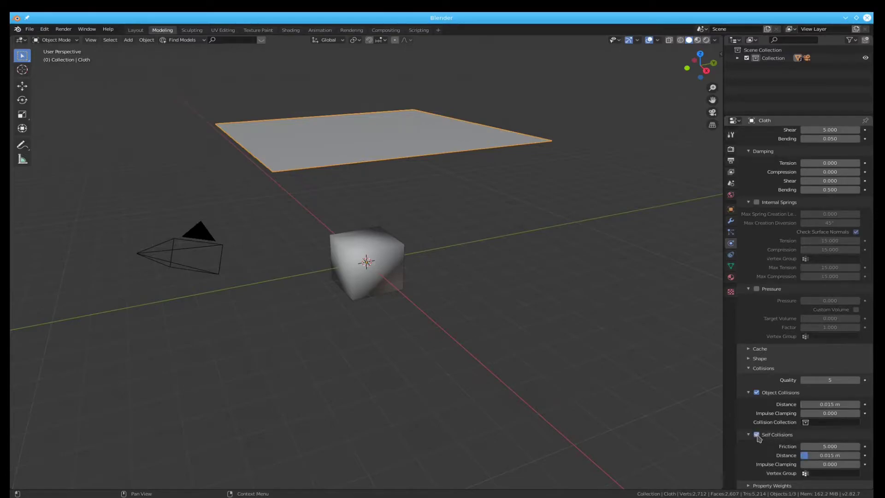
Step: Review the cloth's collision and cache settings and the cube's Collision physics, leaving the Cloth object selected
{"action": "scroll", "coordinate": [776, 419], "scroll_direction": "up", "scroll_amount": 4}
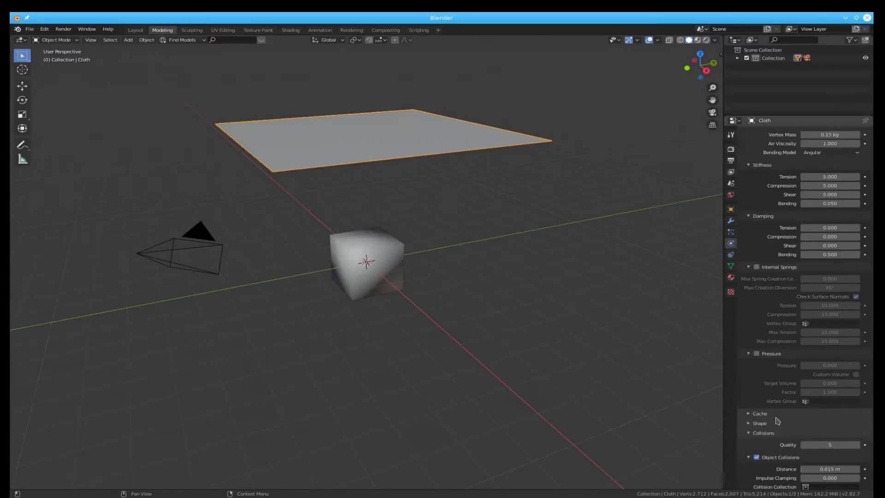
{"action": "scroll", "coordinate": [777, 418], "scroll_direction": "down", "scroll_amount": 5}
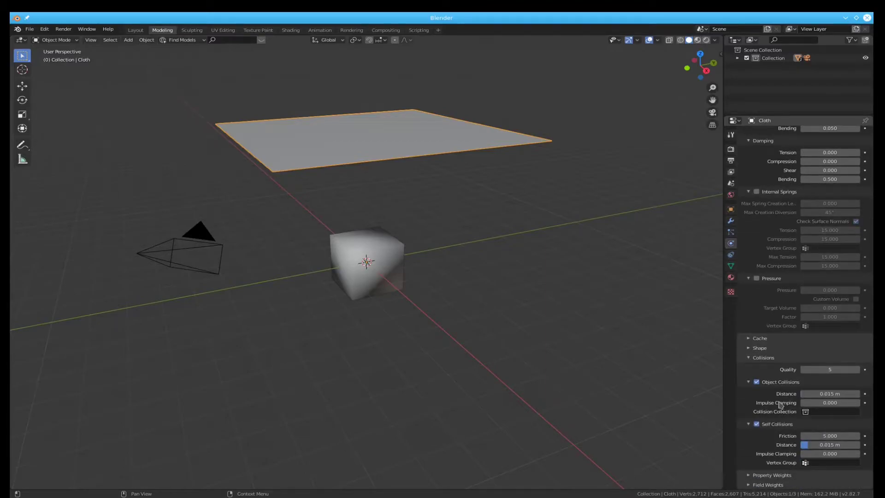
{"action": "left_click", "coordinate": [750, 339]}
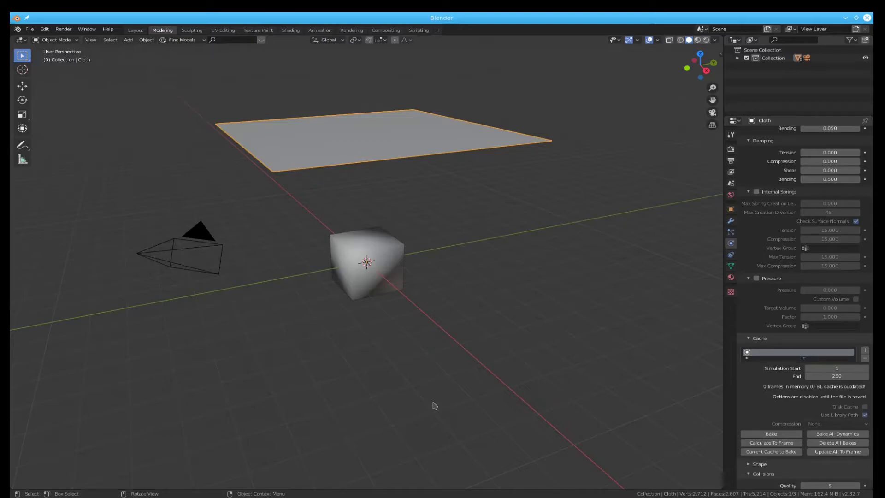
{"action": "left_click", "coordinate": [367, 251]}
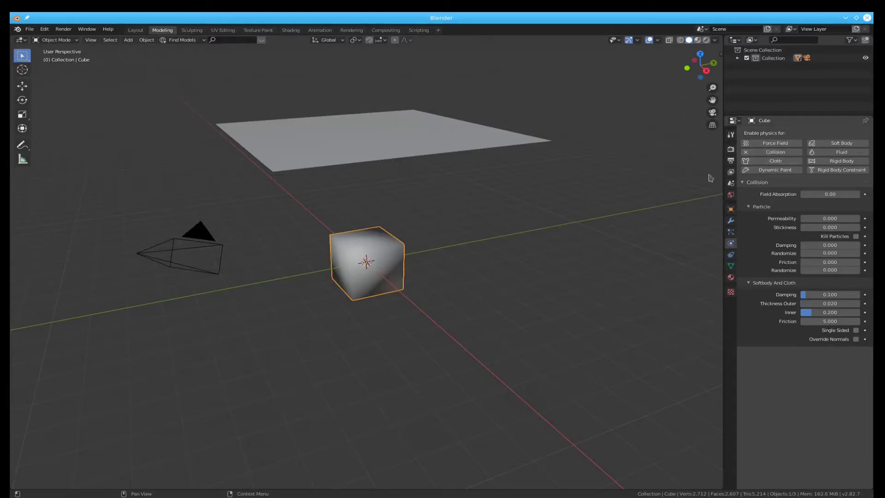
{"action": "left_click", "coordinate": [388, 144]}
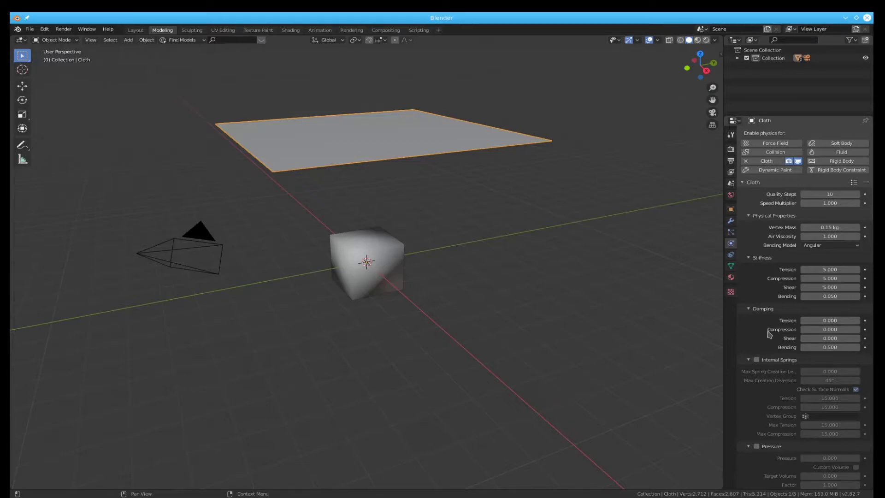
{"action": "scroll", "coordinate": [765, 341], "scroll_direction": "down", "scroll_amount": 5}
{"action": "scroll", "coordinate": [765, 344], "scroll_direction": "down", "scroll_amount": 4}
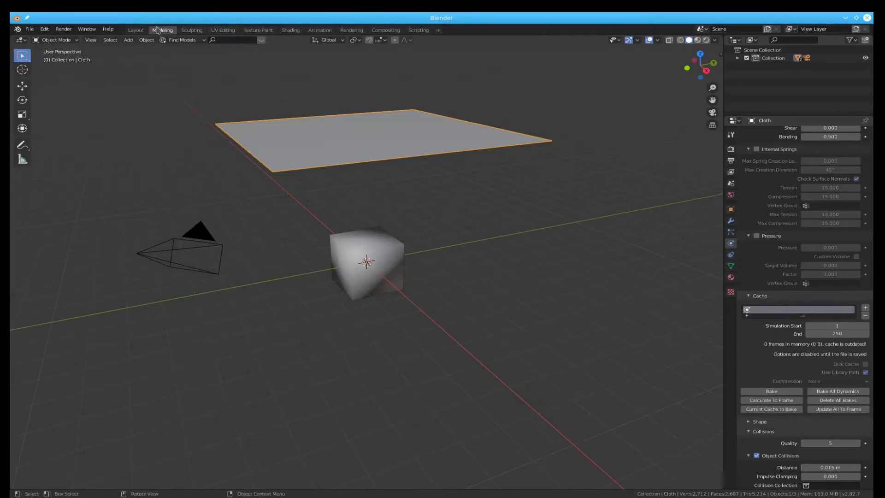
Step: Switch to the Layout workspace, bake the cloth simulation cache and stop the bake at about frame 180
{"action": "left_click", "coordinate": [135, 31]}
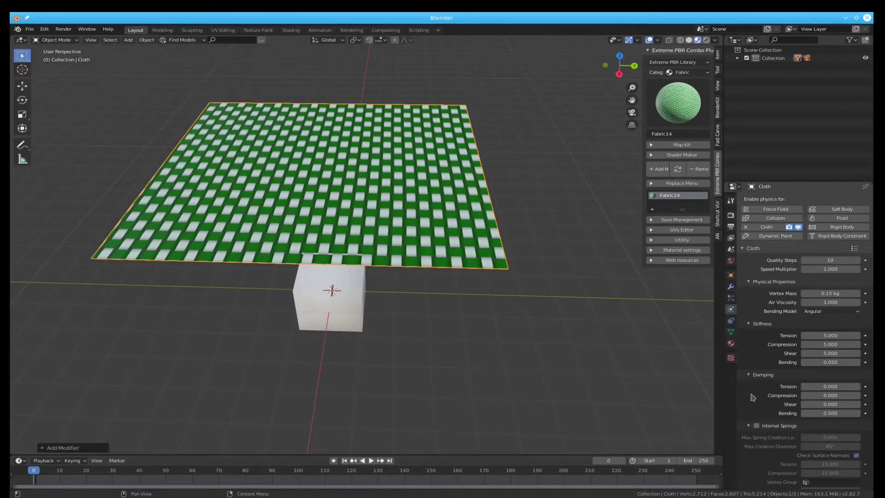
{"action": "scroll", "coordinate": [761, 391], "scroll_direction": "down", "scroll_amount": 6}
{"action": "scroll", "coordinate": [761, 391], "scroll_direction": "down", "scroll_amount": 1}
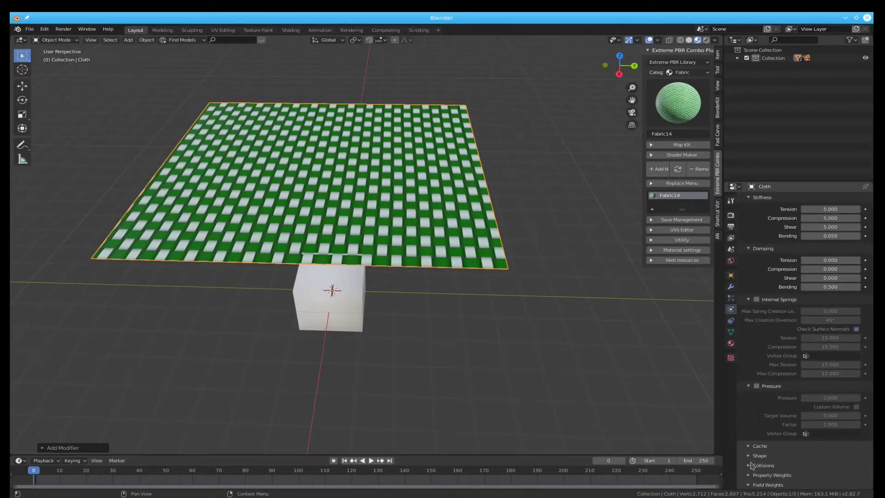
{"action": "left_click", "coordinate": [752, 446]}
{"action": "scroll", "coordinate": [761, 409], "scroll_direction": "down", "scroll_amount": 6}
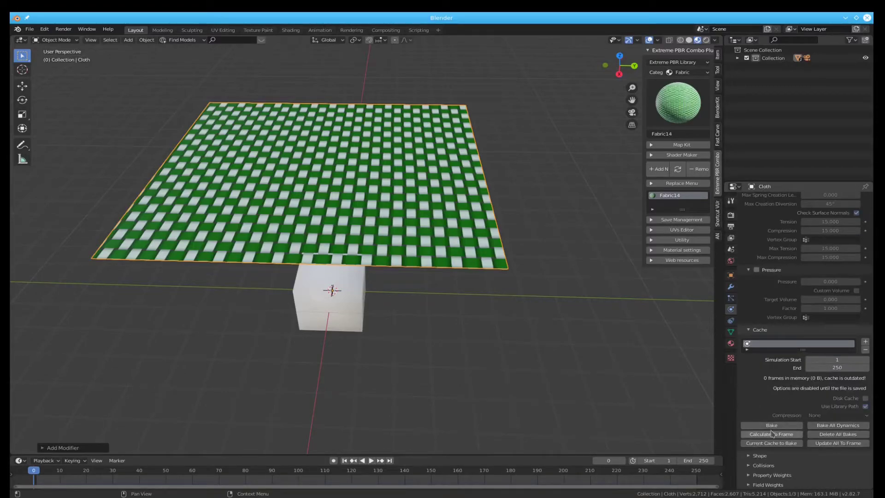
{"action": "left_click", "coordinate": [756, 426]}
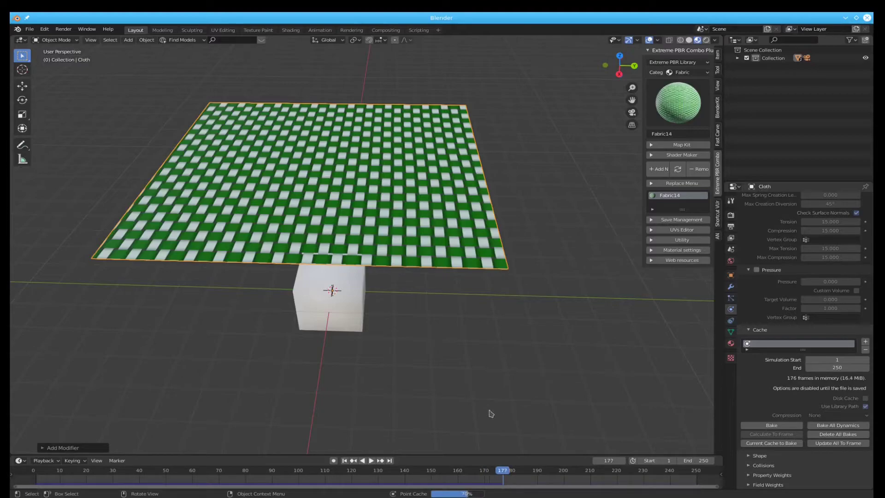
{"action": "key", "text": "Escape"}
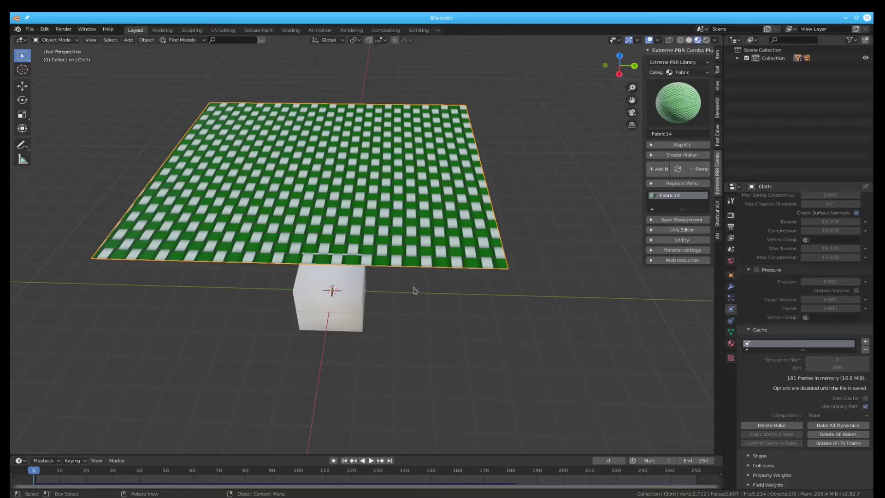
Step: Play the baked simulation and pause it at frame 121, with the cloth draped over the cube
{"action": "key", "text": "space"}
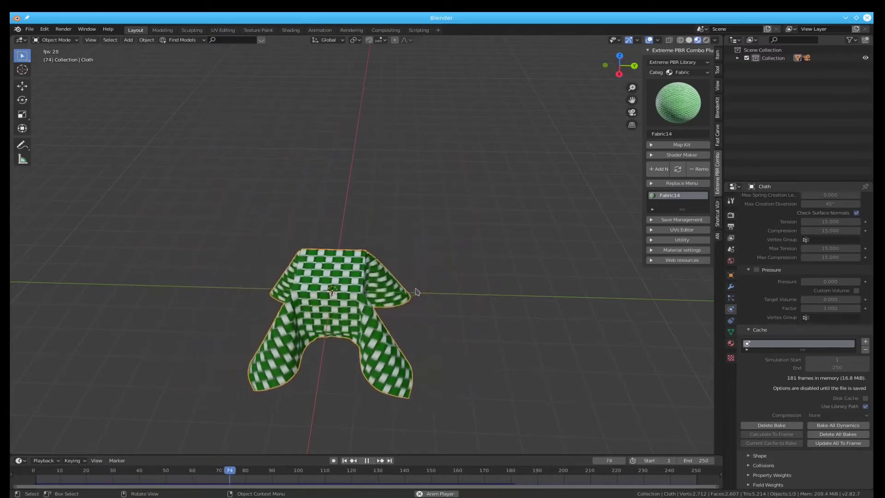
{"action": "key", "text": "space"}
{"action": "scroll", "coordinate": [413, 296], "scroll_direction": "up", "scroll_amount": 2}
{"action": "middle_click_drag", "start_coordinate": [426, 272], "coordinate": [465, 186], "text": "shift"}
{"action": "scroll", "coordinate": [465, 187], "scroll_direction": "up", "scroll_amount": 1}
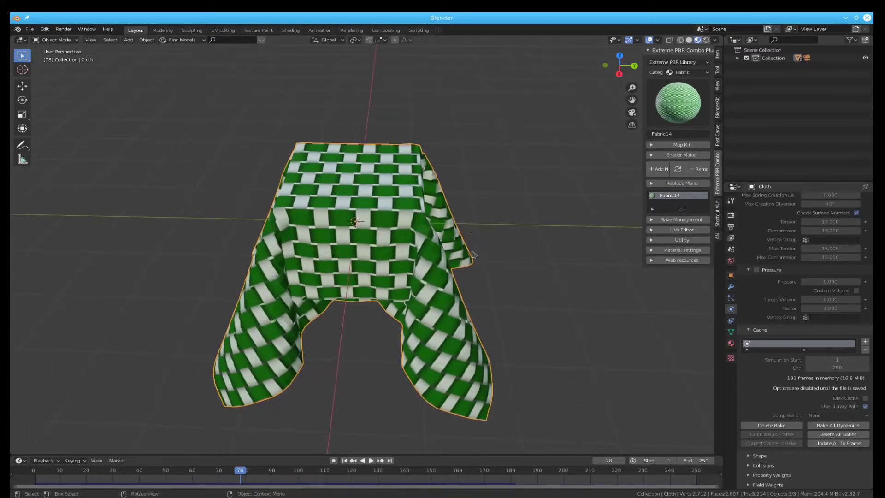
{"action": "key", "text": "space"}
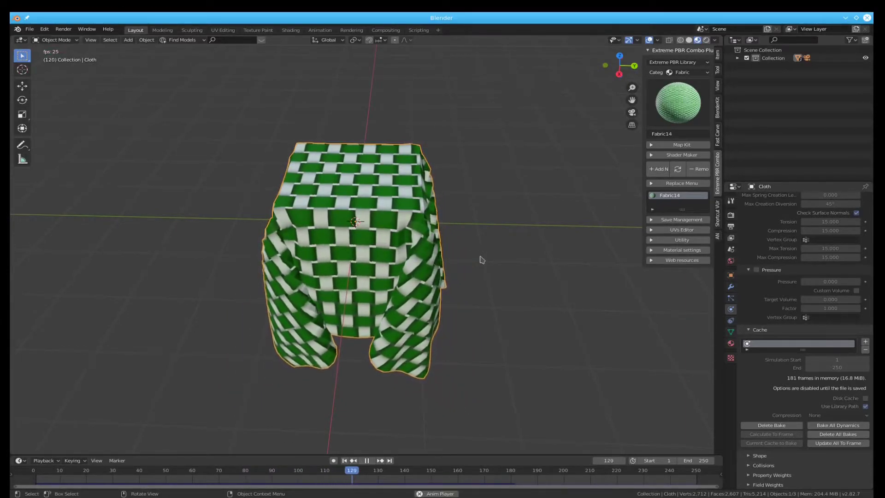
{"action": "middle_click_drag", "start_coordinate": [482, 258], "coordinate": [442, 241]}
{"action": "scroll", "coordinate": [454, 273], "scroll_direction": "down", "scroll_amount": 3}
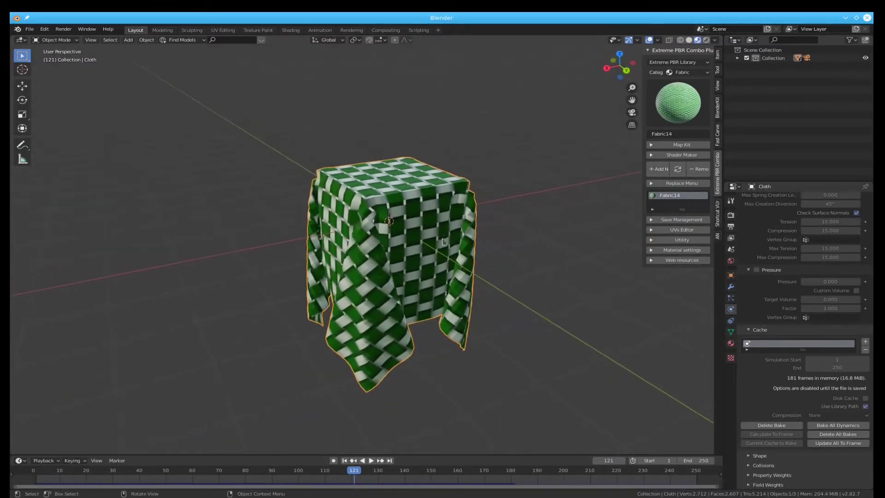
Step: Apply Shade Smooth to the draped cloth and inspect its surface up close
{"action": "right_click", "coordinate": [373, 289]}
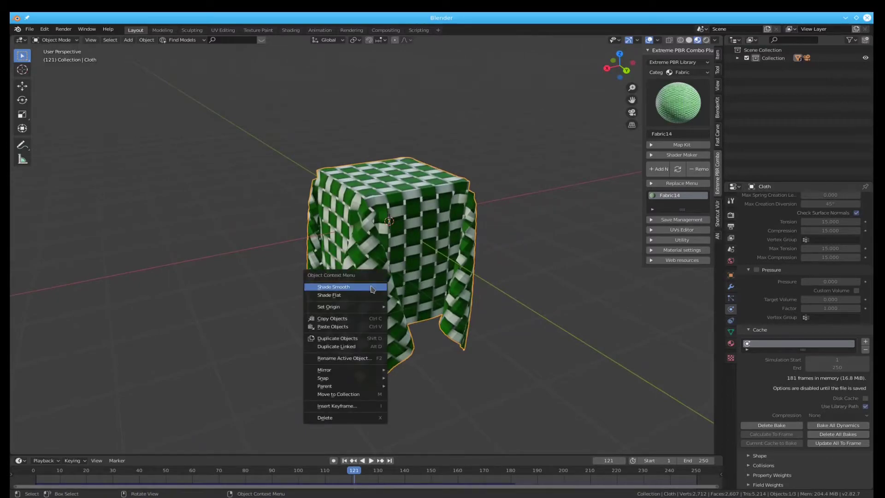
{"action": "left_click", "coordinate": [373, 289]}
{"action": "scroll", "coordinate": [417, 287], "scroll_direction": "up", "scroll_amount": 2}
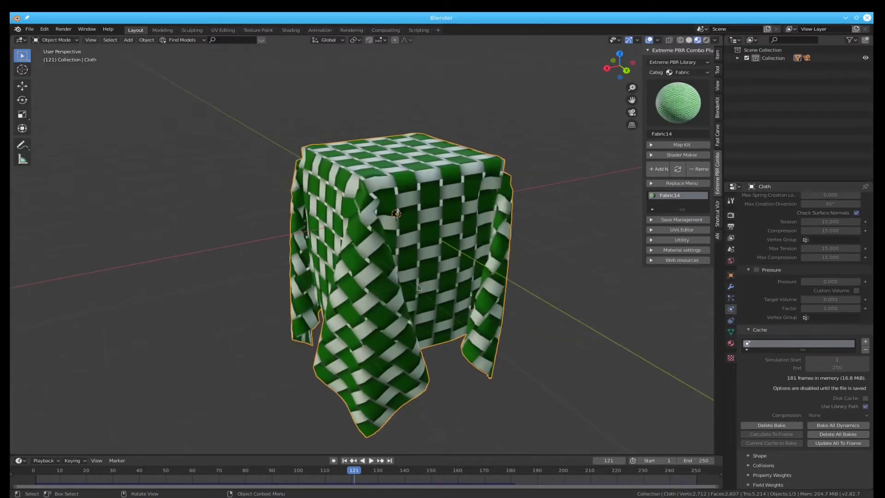
{"action": "scroll", "coordinate": [419, 289], "scroll_direction": "down", "scroll_amount": 2}
{"action": "scroll", "coordinate": [425, 292], "scroll_direction": "up", "scroll_amount": 2}
{"action": "scroll", "coordinate": [425, 295], "scroll_direction": "down", "scroll_amount": 2}
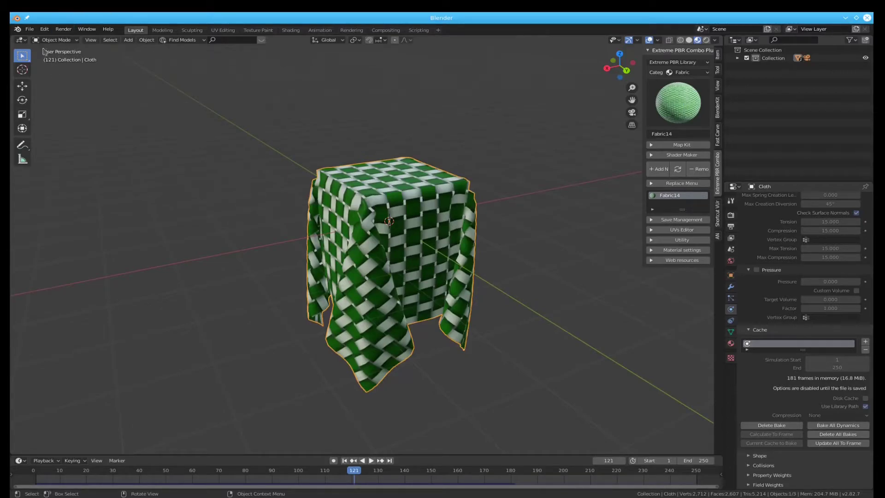
Step: Save the scene as Cloth.blend in the Physics folder
{"action": "left_click", "coordinate": [29, 30]}
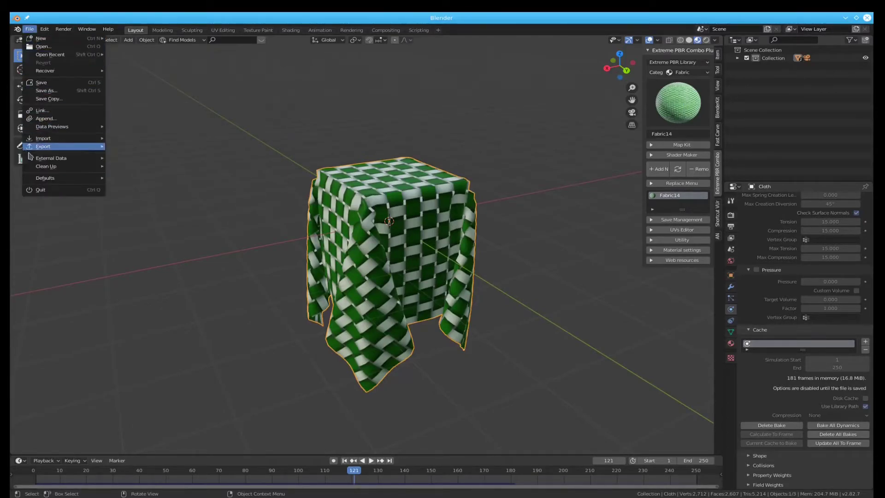
{"action": "mouse_move", "coordinate": [45, 148]}
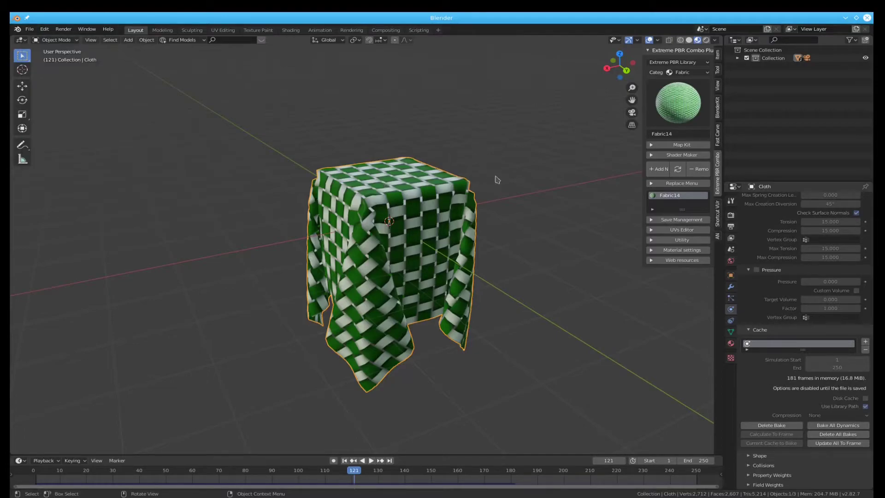
{"action": "key", "text": "ctrl+s"}
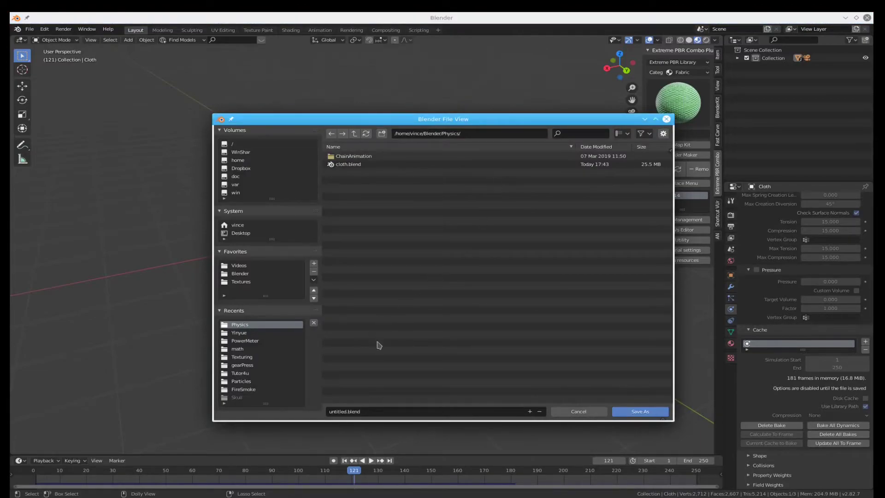
{"action": "left_click", "coordinate": [366, 412]}
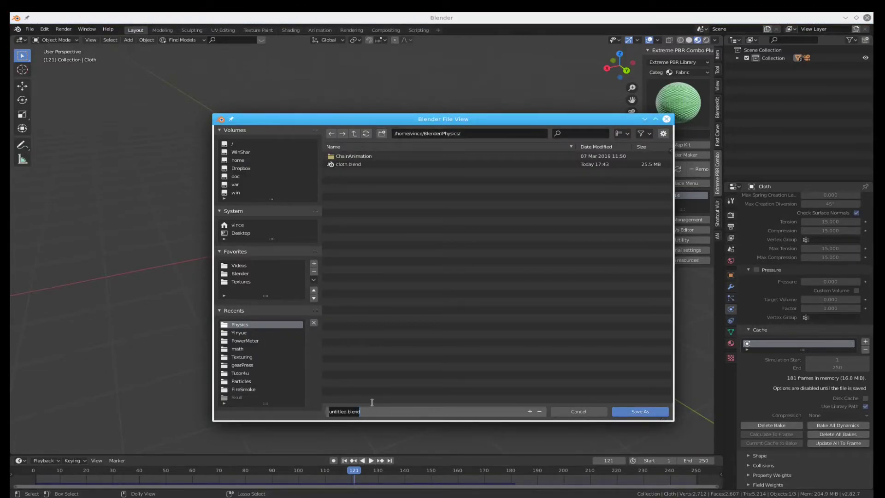
{"action": "key", "text": "Return"}
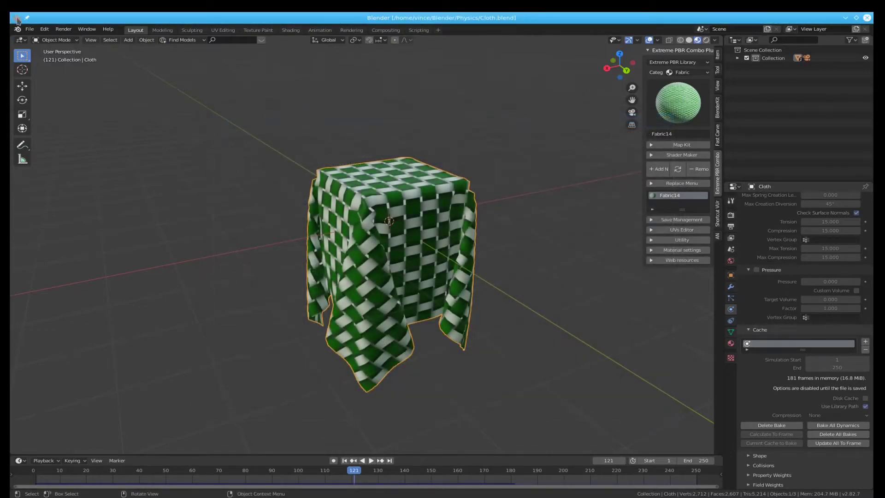
Step: Export the draped cloth as Collada using the Sl+Open Sim Static preset, overwriting cloth.dae in the Physics folder
{"action": "left_click", "coordinate": [29, 29]}
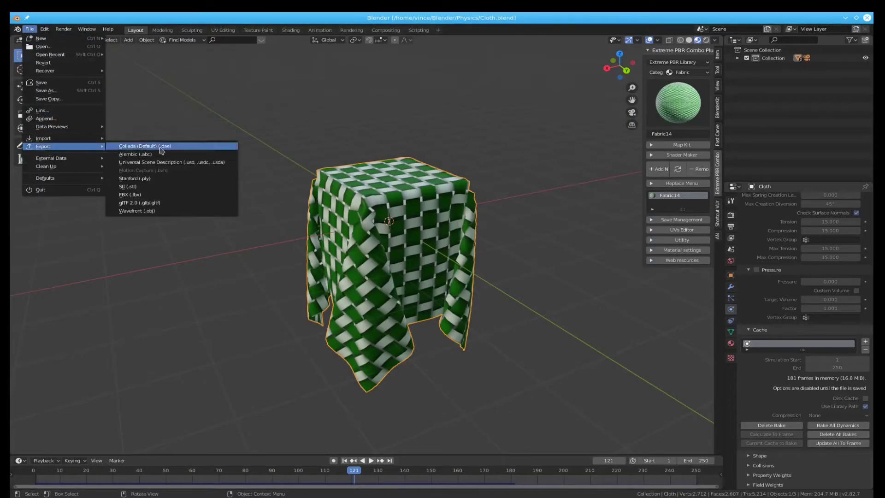
{"action": "left_click", "coordinate": [161, 148]}
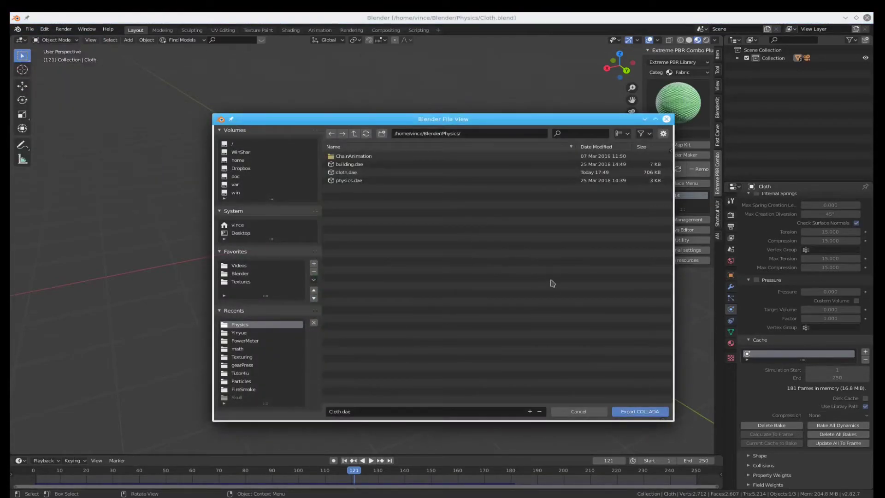
{"action": "key", "text": "n"}
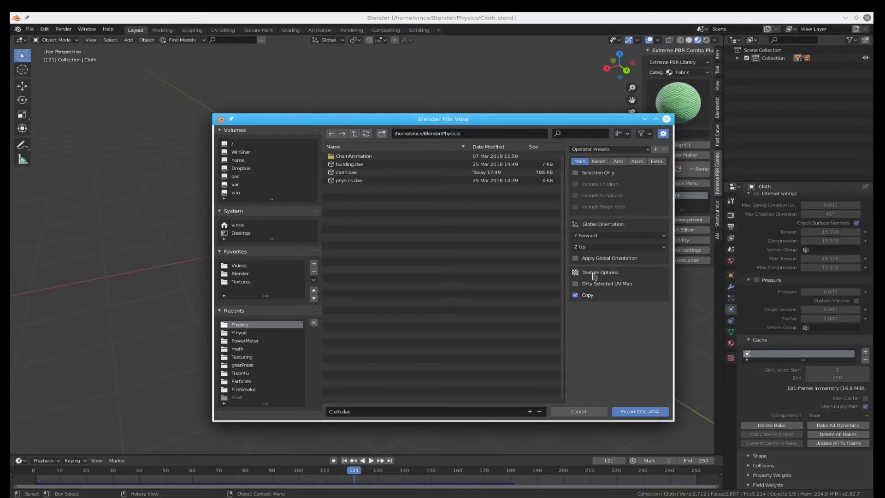
{"action": "left_click", "coordinate": [649, 151]}
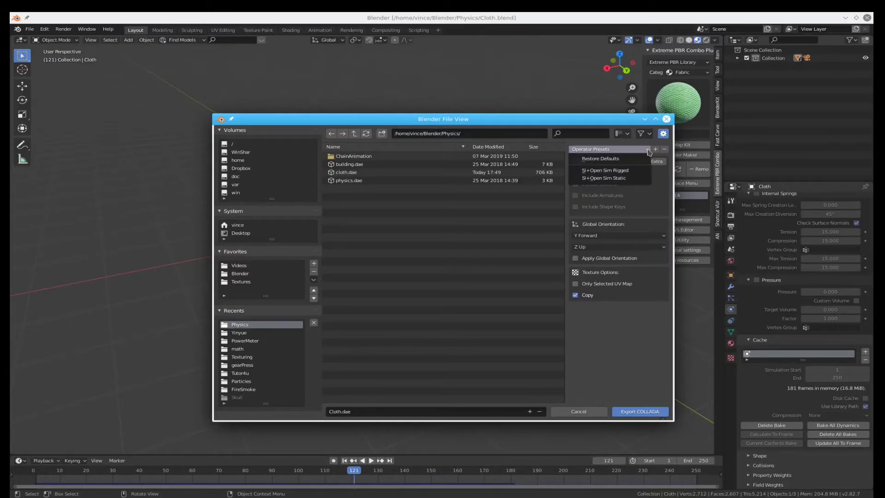
{"action": "left_click", "coordinate": [634, 179]}
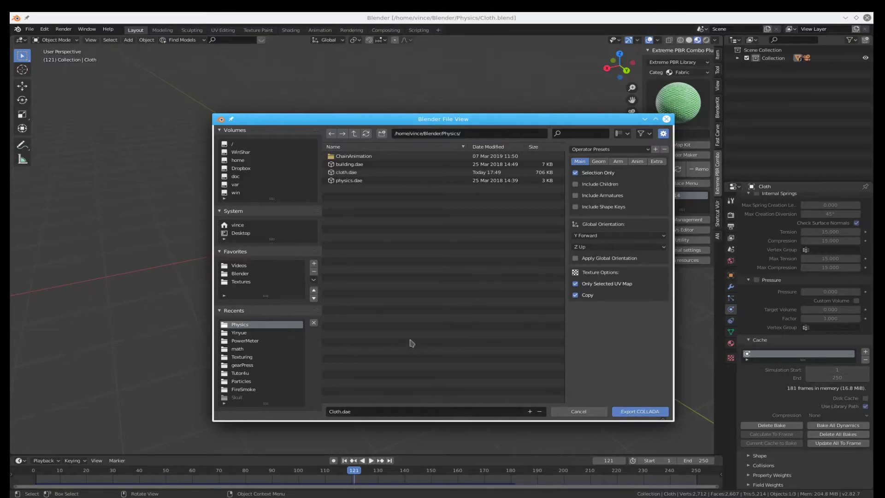
{"action": "left_click", "coordinate": [346, 173]}
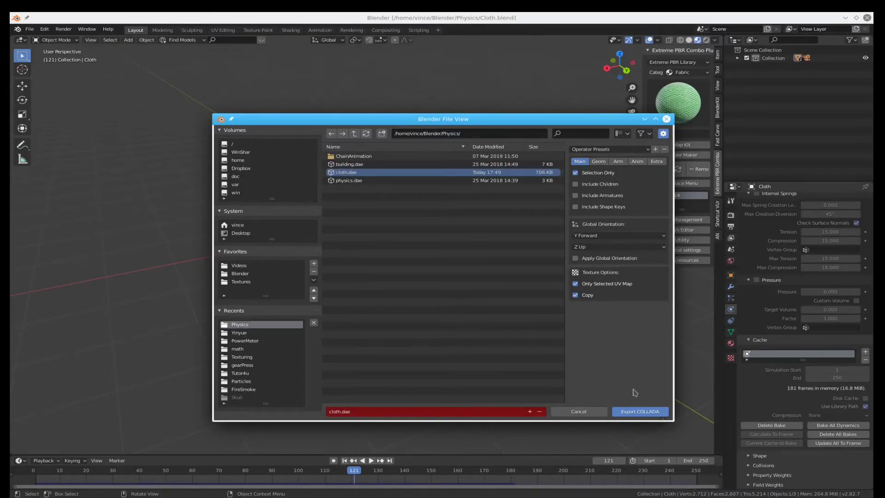
{"action": "left_click", "coordinate": [640, 412]}
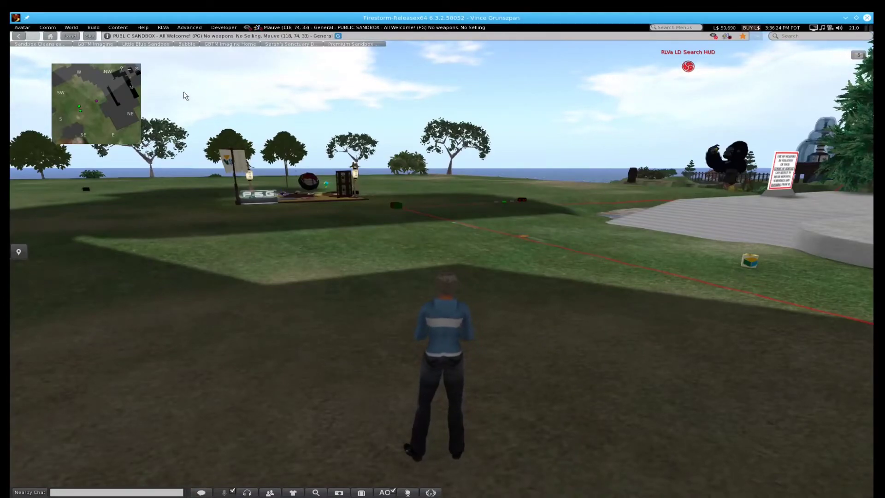
Step: Switch to the Firestorm viewer and load cloth.dae from the Physics folder as a mesh model for upload
{"action": "left_click", "coordinate": [93, 27]}
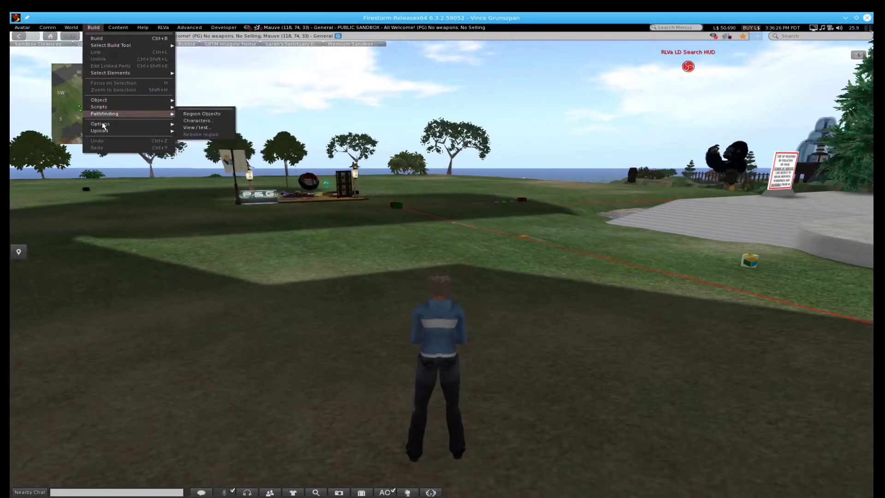
{"action": "mouse_move", "coordinate": [98, 130]}
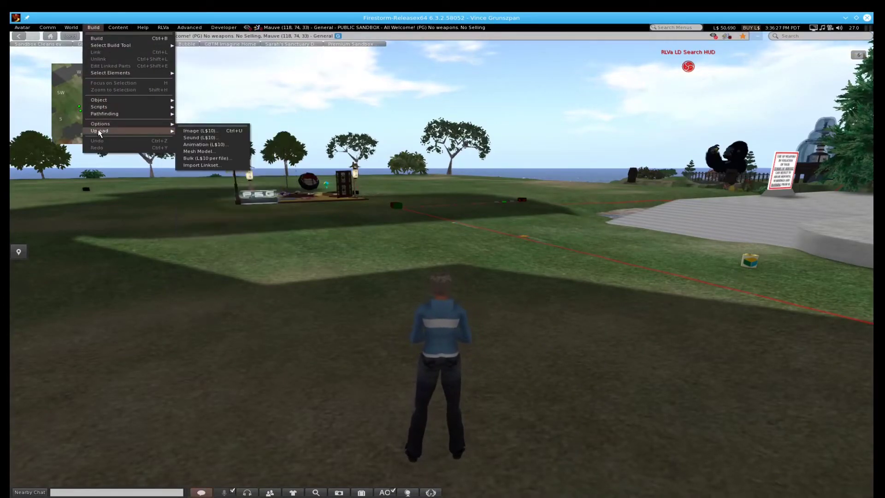
{"action": "left_click", "coordinate": [204, 153]}
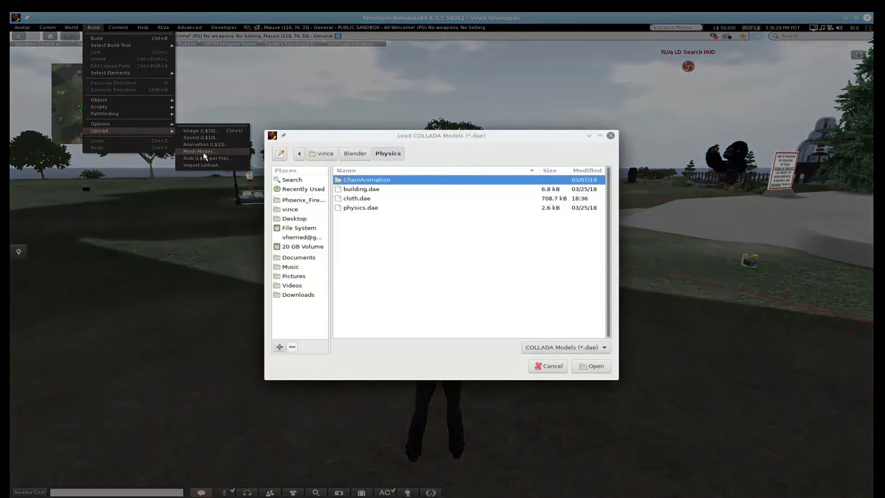
{"action": "left_click", "coordinate": [358, 199]}
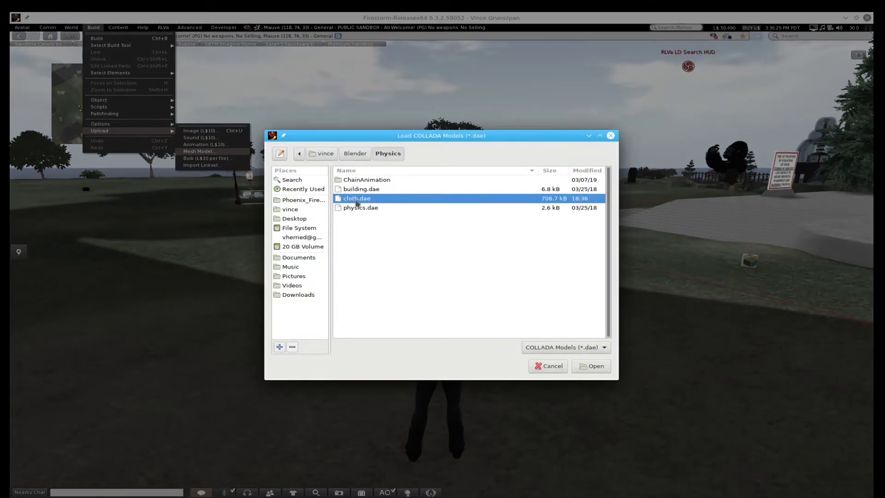
{"action": "double_click", "coordinate": [358, 199]}
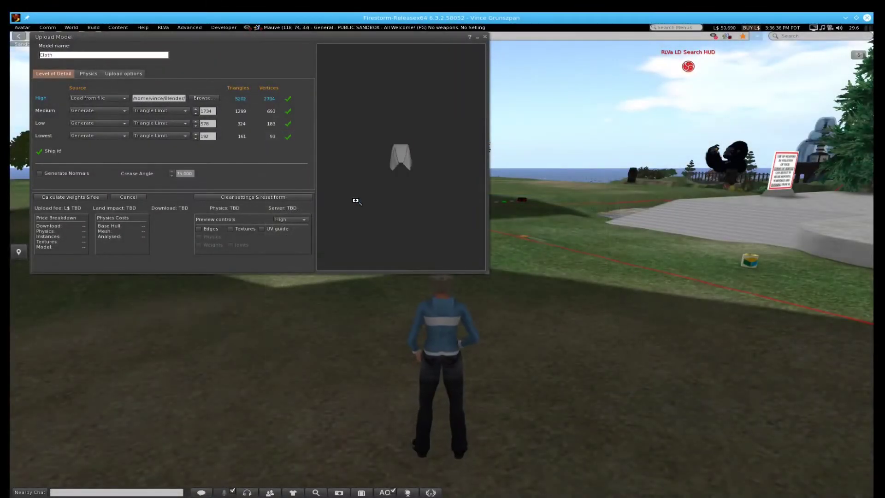
Step: Inspect the cloth in the upload preview, calculate its weights and fee, and upload the model
{"action": "scroll", "coordinate": [394, 187], "scroll_direction": "up", "scroll_amount": 2}
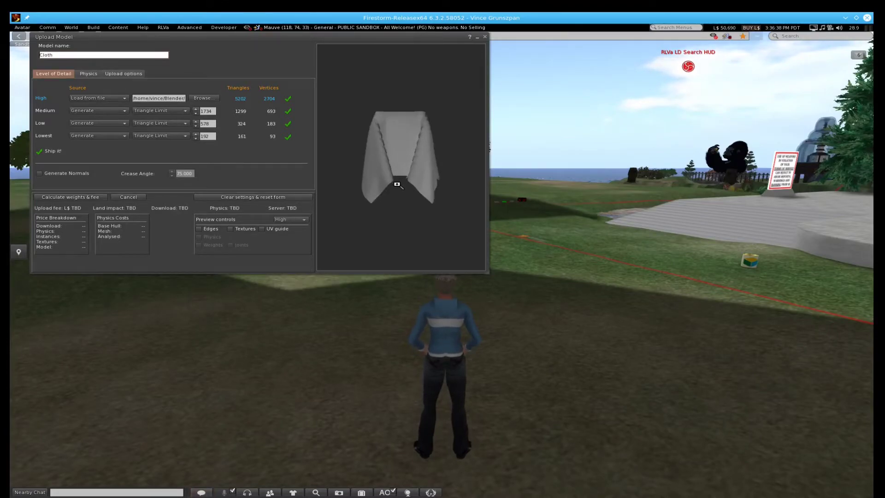
{"action": "mouse_move", "coordinate": [397, 178]}
{"action": "left_mouse_down"}
{"action": "mouse_move", "coordinate": [415, 181]}
{"action": "mouse_move", "coordinate": [438, 206]}
{"action": "mouse_move", "coordinate": [395, 175]}
{"action": "left_mouse_up"}
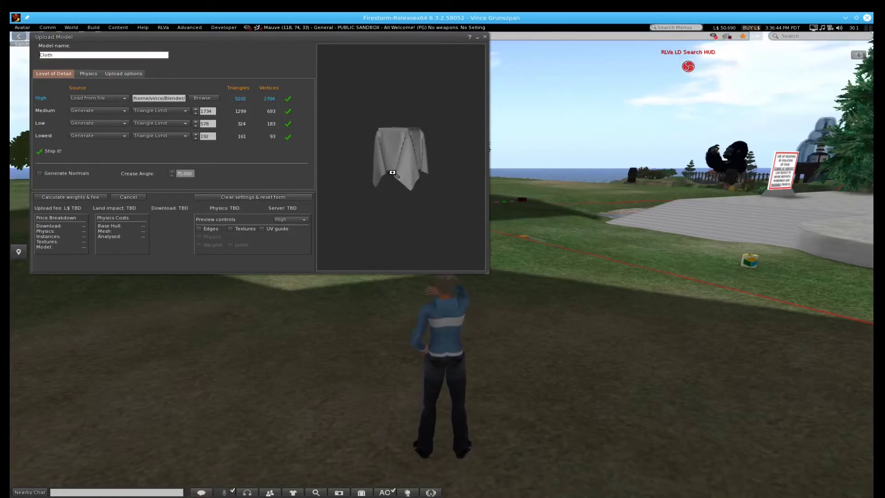
{"action": "left_click", "coordinate": [77, 198]}
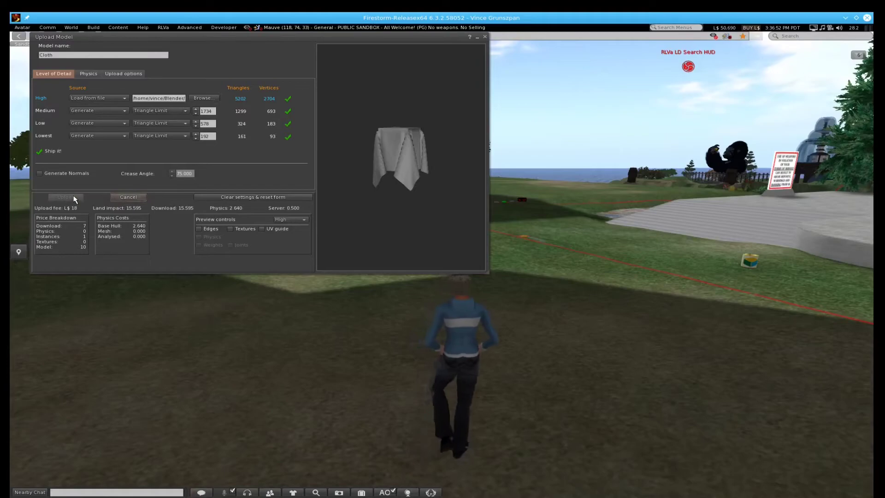
{"action": "left_click", "coordinate": [74, 197]}
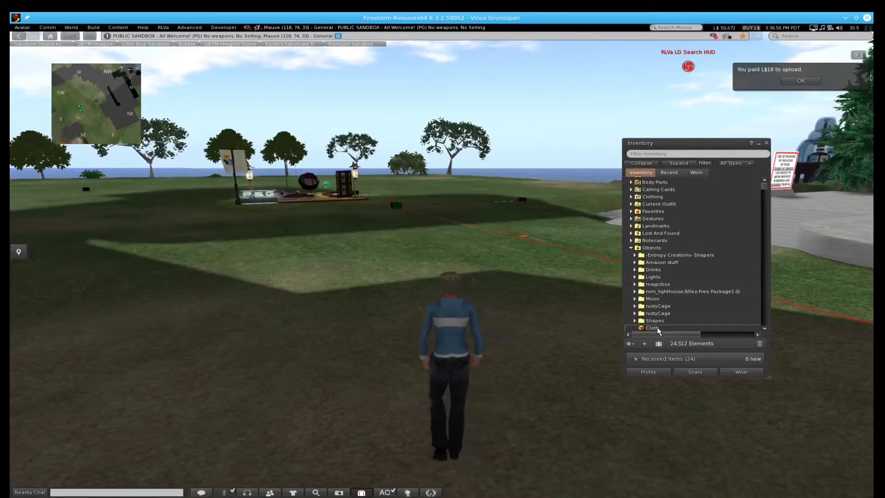
Step: Place the Cloth object from the inventory on the ground near the avatar and scale it down to about 1.34 × 1.32 × 1.63 m
{"action": "left_click_drag", "start_coordinate": [659, 331], "coordinate": [509, 377]}
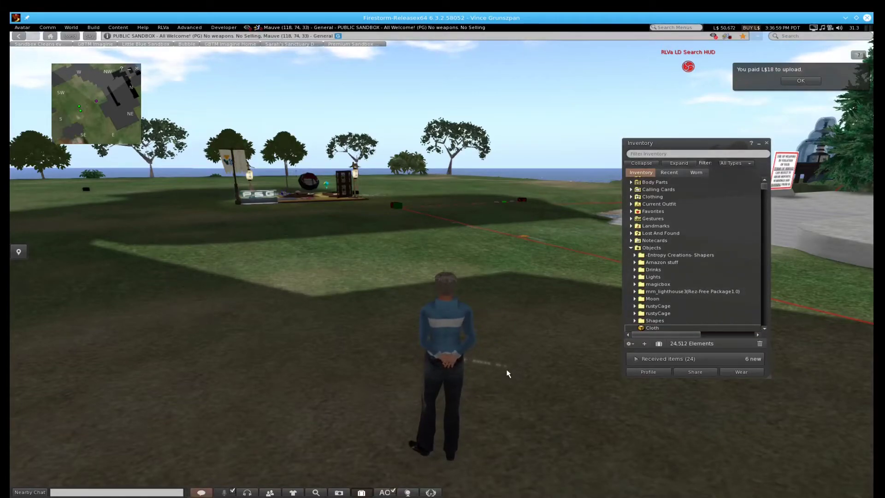
{"action": "scroll", "coordinate": [552, 235], "scroll_direction": "down", "scroll_amount": 4}
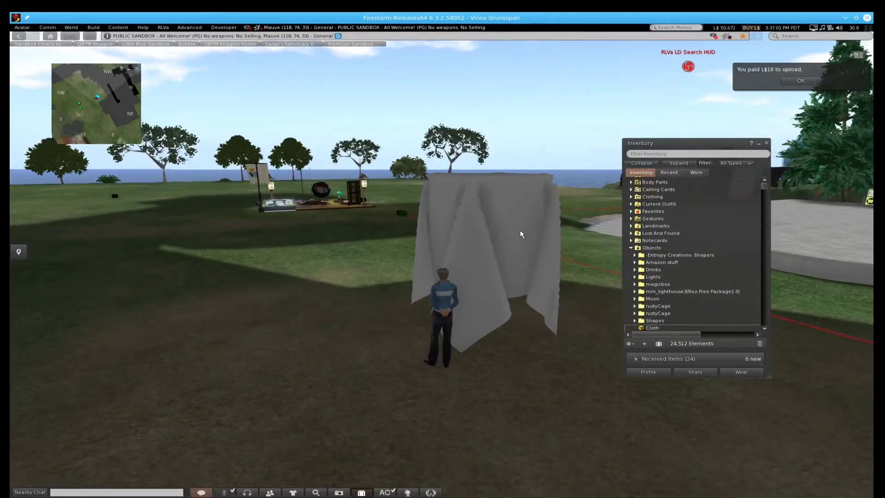
{"action": "right_click", "coordinate": [520, 230]}
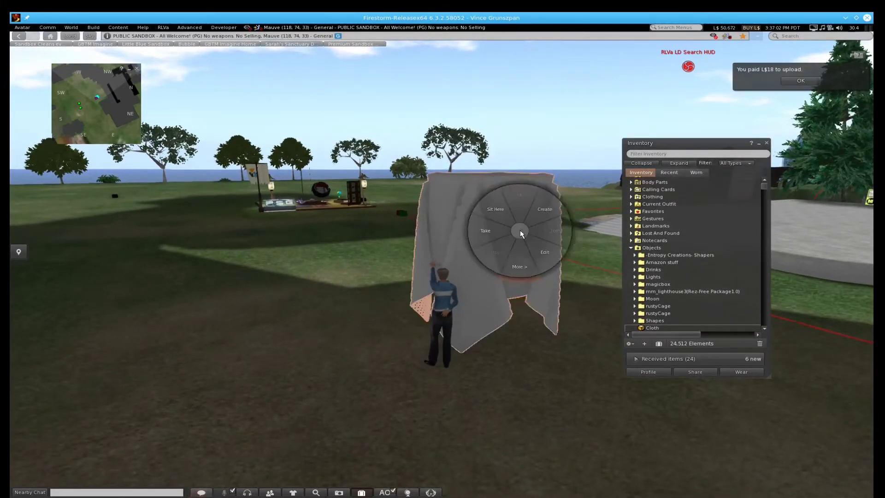
{"action": "left_click", "coordinate": [537, 245]}
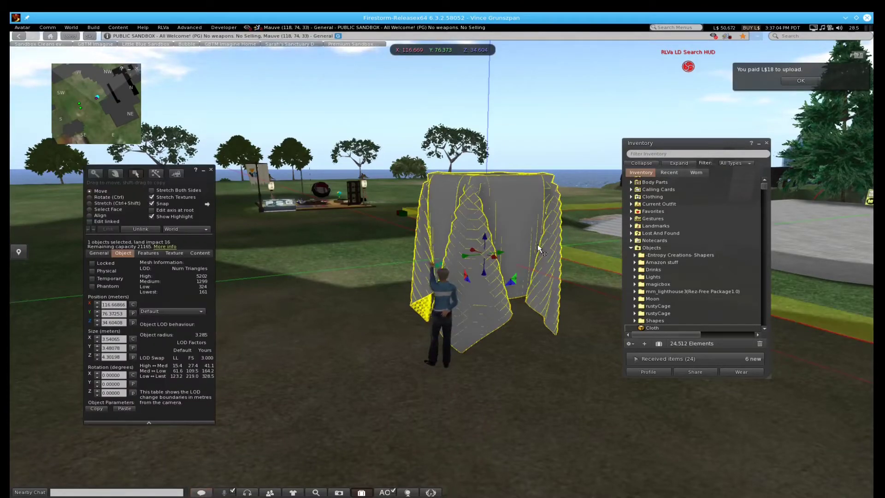
{"action": "key", "text": "ctrl+shift"}
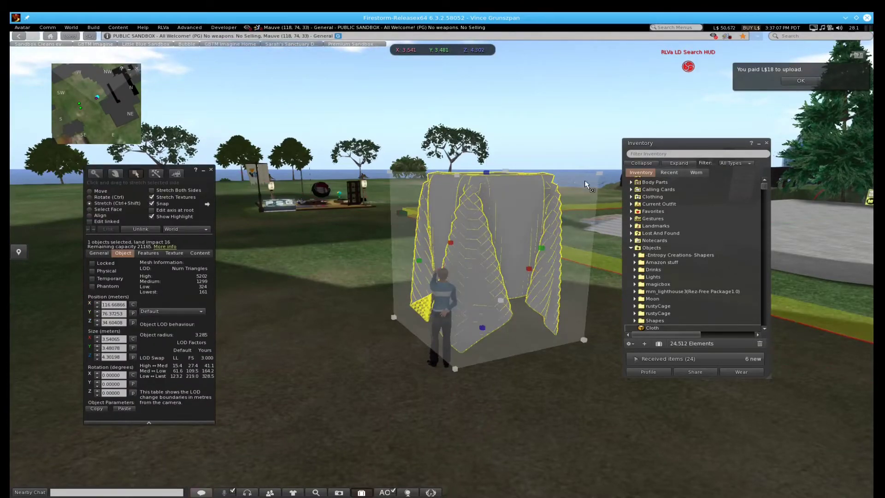
{"action": "left_click_drag", "start_coordinate": [598, 176], "coordinate": [453, 261]}
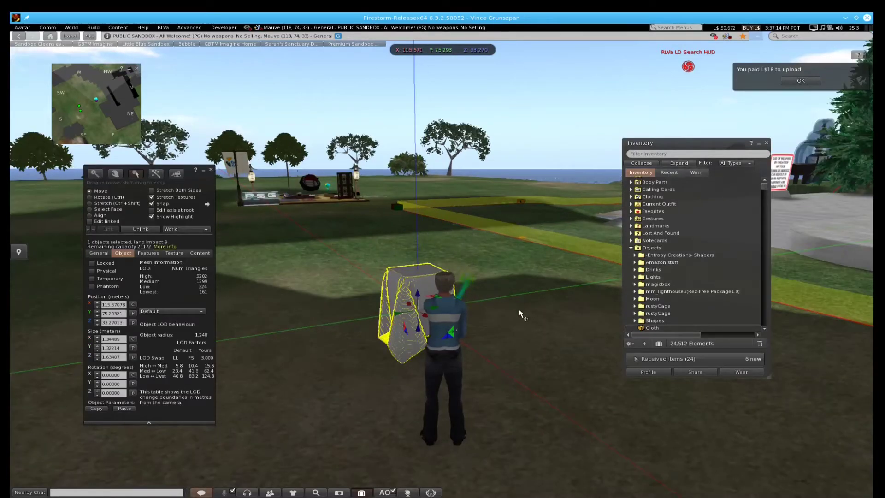
Step: View the cloth from another side and scale it down further to about 0.93 × 0.91 × 1.13 m
{"action": "key", "text": "Left"}
{"action": "key", "text": "Left"}
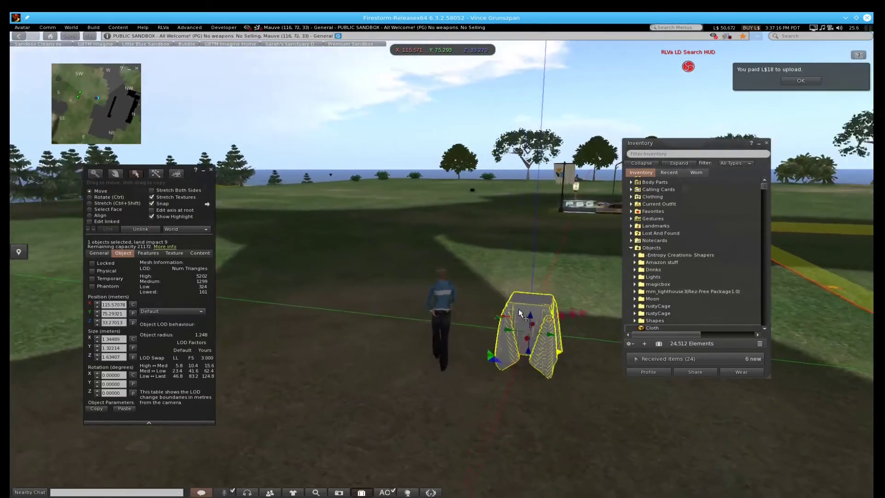
{"action": "key", "text": "Left"}
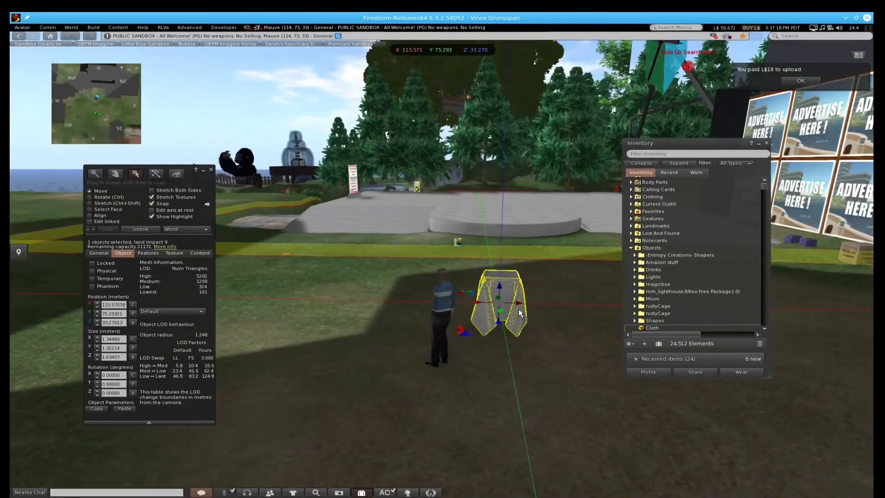
{"action": "key", "text": "ctrl+shift"}
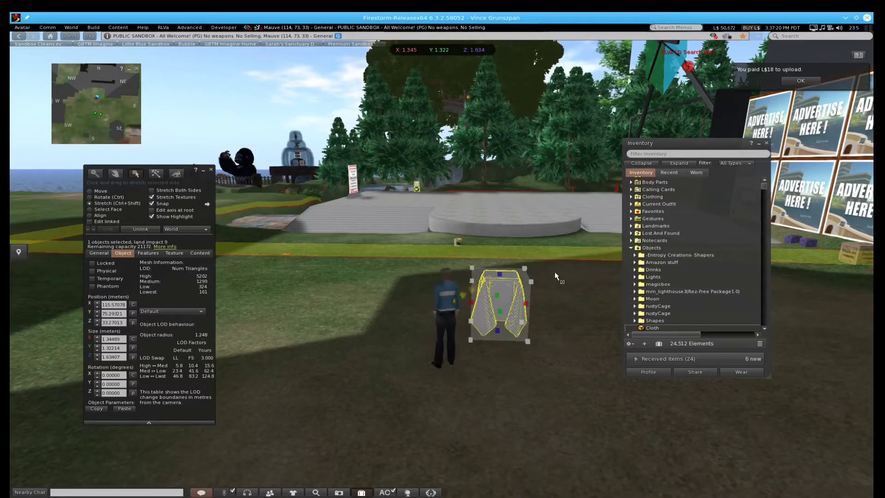
{"action": "left_click_drag", "start_coordinate": [530, 282], "coordinate": [511, 296]}
{"action": "scroll", "coordinate": [525, 307], "scroll_direction": "up", "scroll_amount": 3}
{"action": "scroll", "coordinate": [529, 309], "scroll_direction": "up", "scroll_amount": 2}
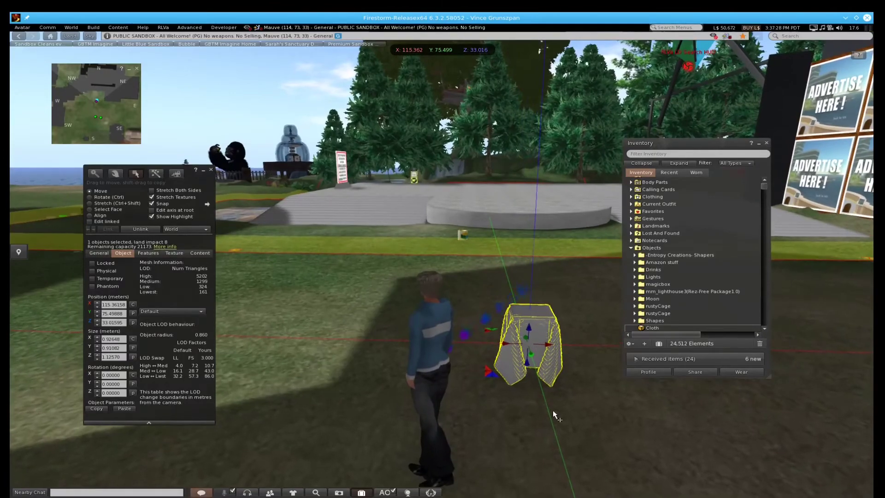
Step: Move the cloth along the X axis to position 109.5 on the sunlit grass and walk the avatar up to it
{"action": "mouse_move", "coordinate": [348, 494]}
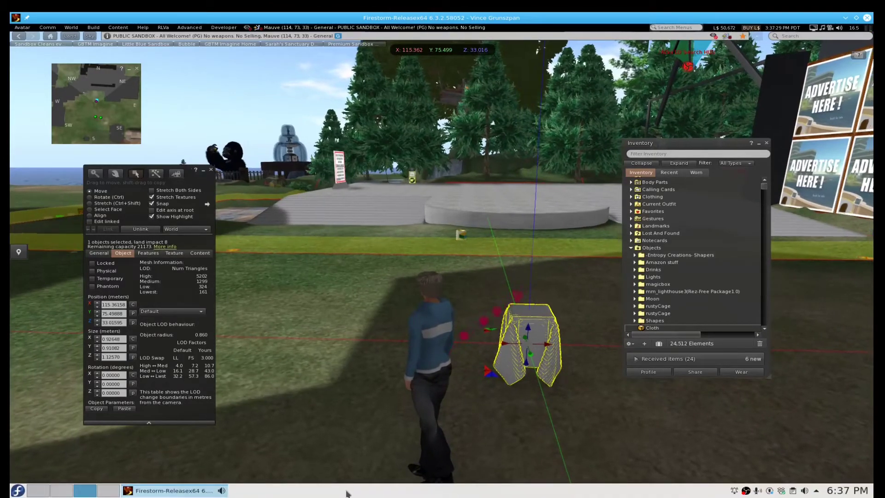
{"action": "key", "text": "Right"}
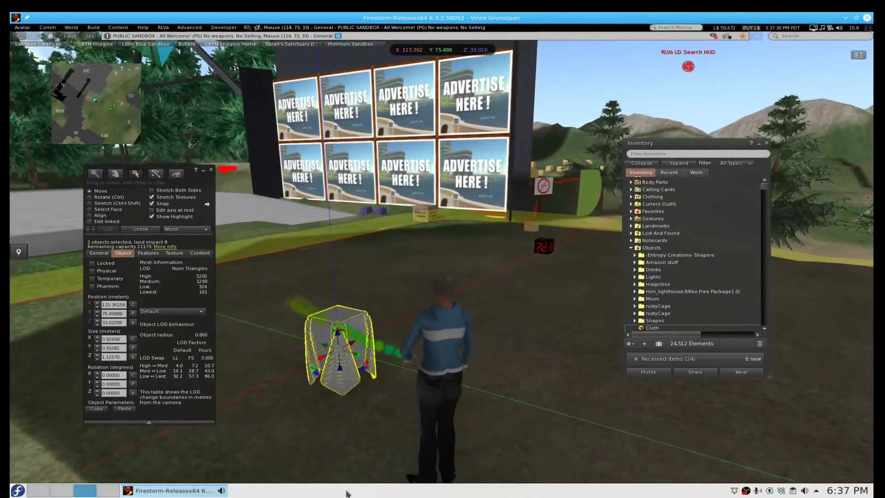
{"action": "key", "text": "Left"}
{"action": "key", "text": "Left"}
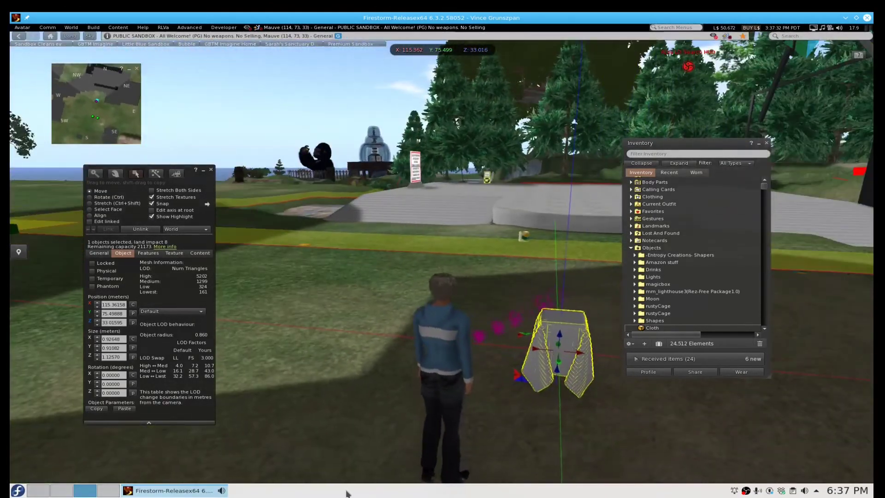
{"action": "key", "text": "Left"}
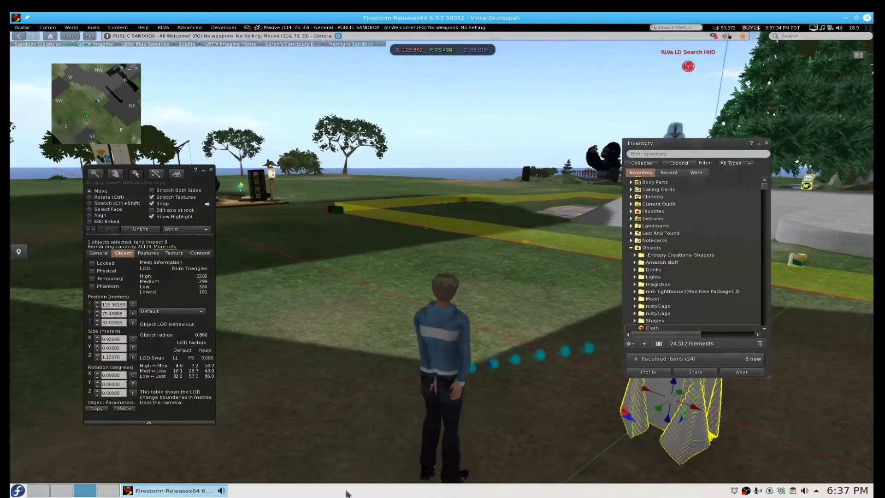
{"action": "key", "text": "Left"}
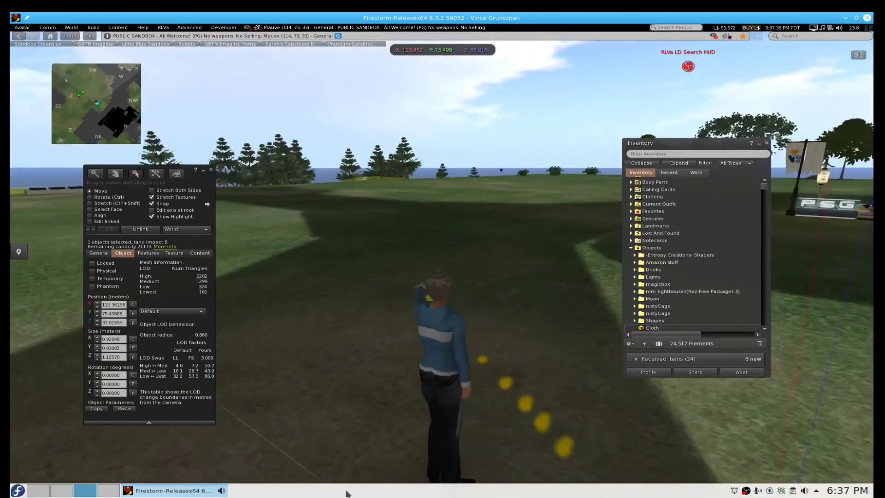
{"action": "key", "text": "Left"}
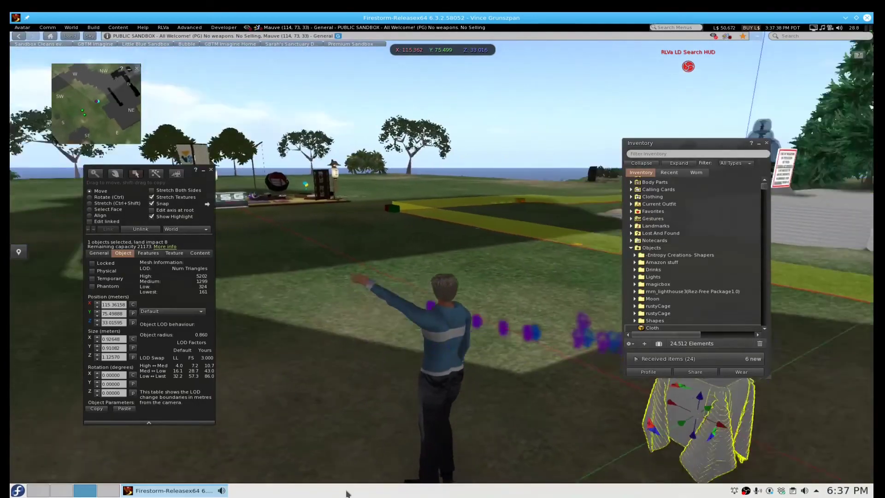
{"action": "key", "text": "Left"}
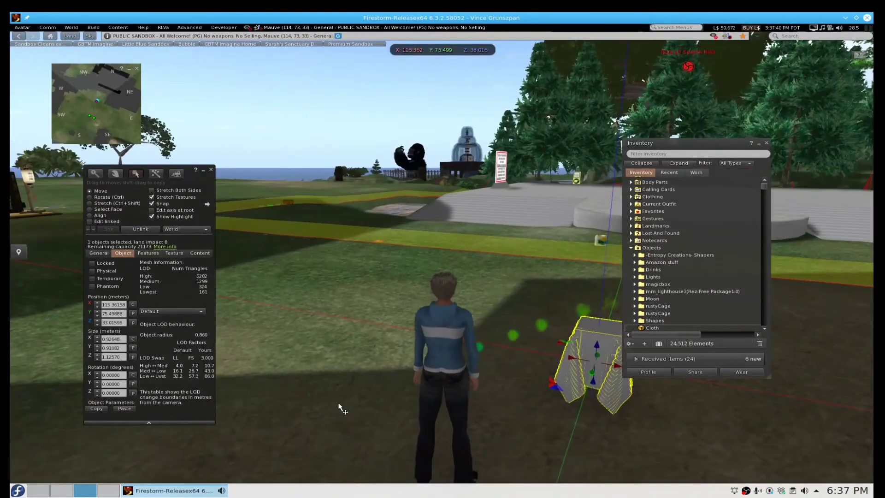
{"action": "left_click_drag", "start_coordinate": [572, 360], "coordinate": [254, 225]}
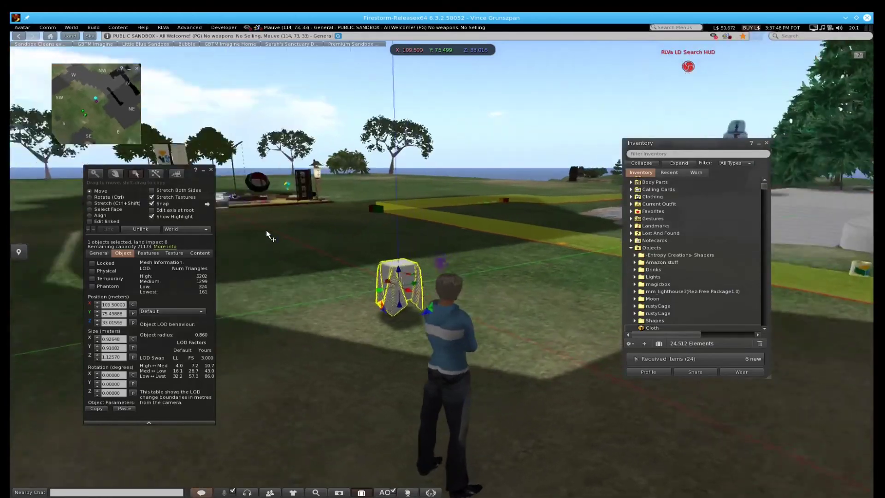
{"action": "key", "text": "Up"}
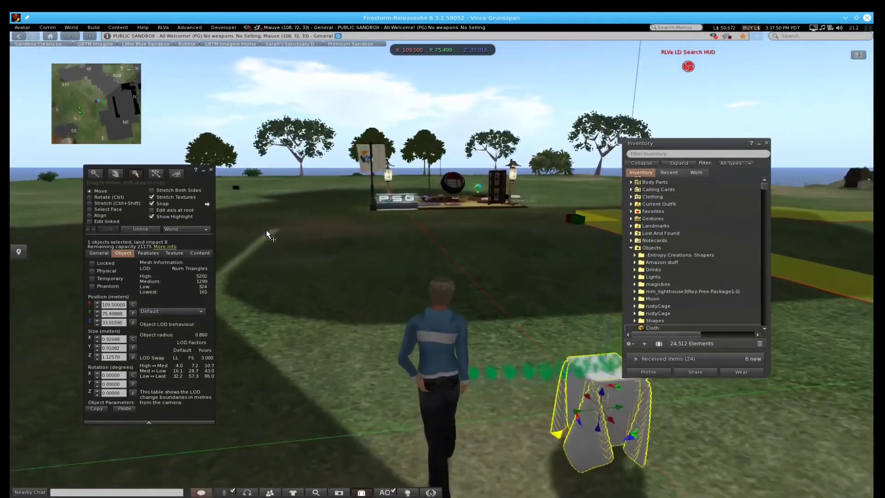
Step: Turn the avatar to face the cloth, finish editing it, and upload Cloth.png as an image texture named Cloth
{"action": "key", "text": "Right"}
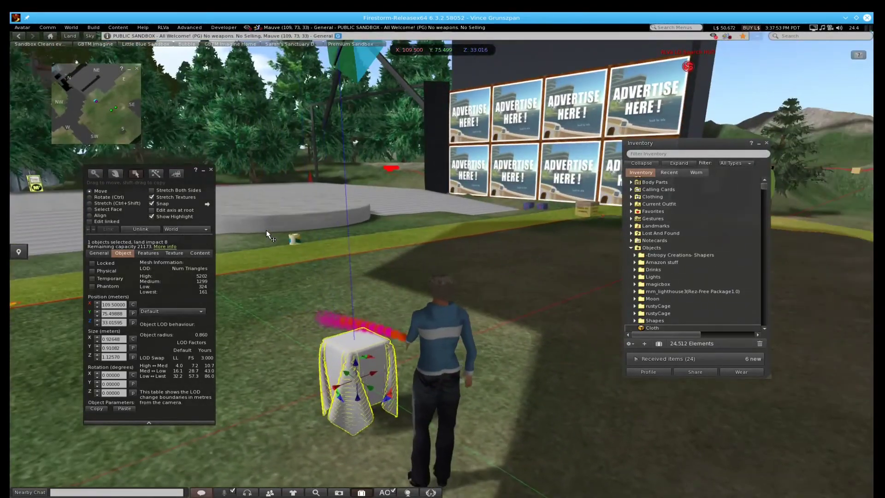
{"action": "left_click", "coordinate": [211, 170]}
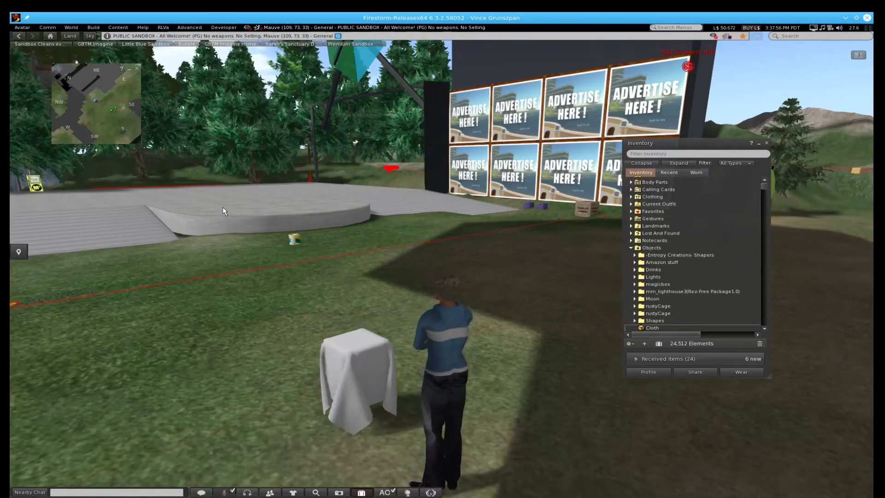
{"action": "key", "text": "ctrl+u"}
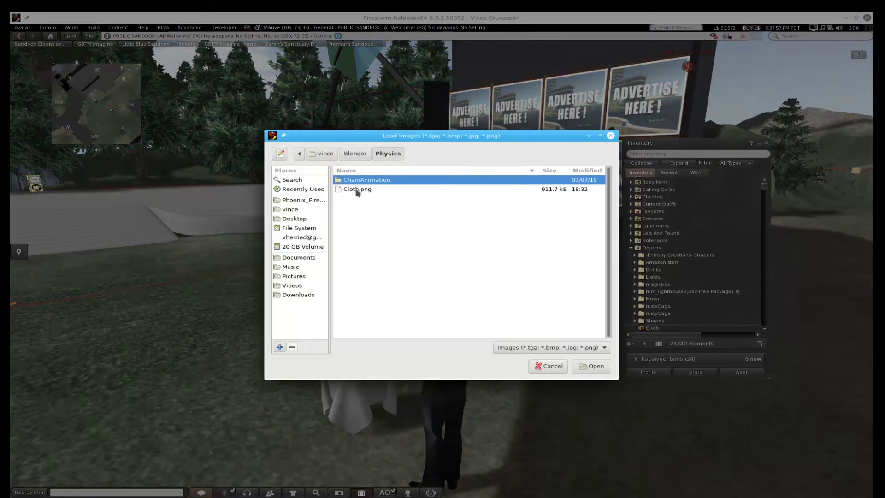
{"action": "left_click", "coordinate": [357, 191]}
{"action": "left_click", "coordinate": [584, 367]}
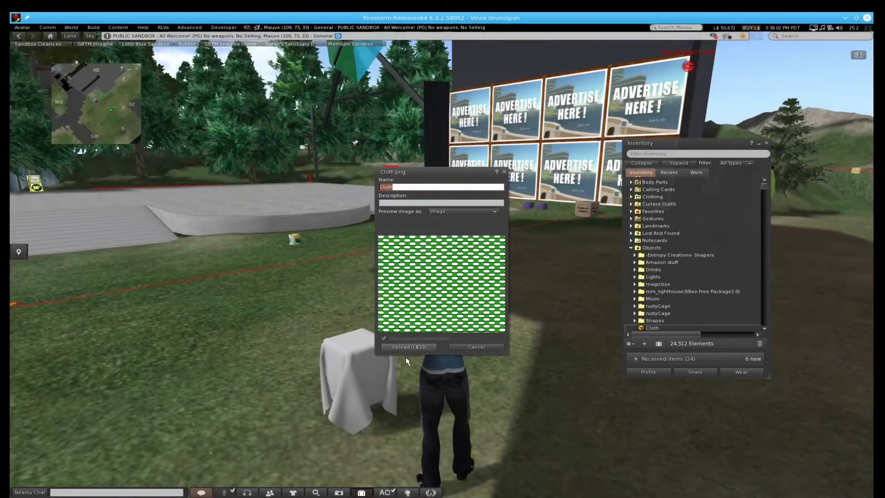
{"action": "left_click", "coordinate": [408, 347]}
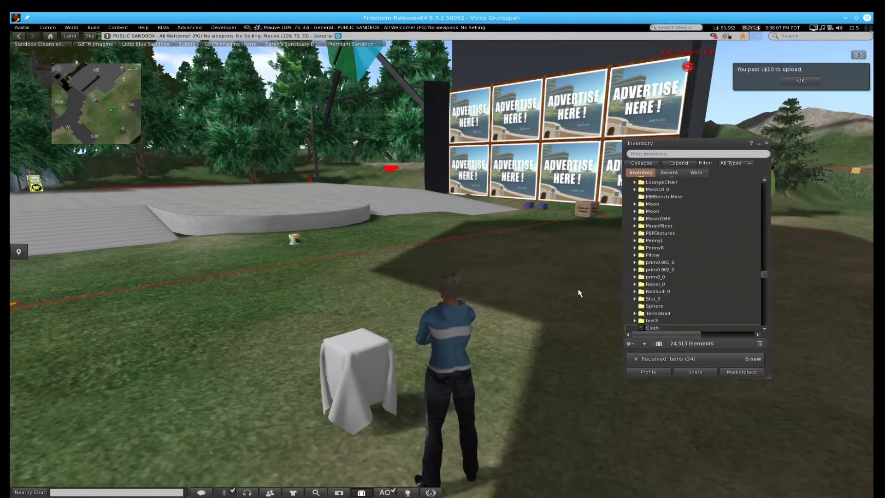
Step: Apply the uploaded Cloth texture from the inventory to the draped cloth and dismiss the upload payment notice
{"action": "left_click", "coordinate": [654, 328]}
{"action": "left_click_drag", "start_coordinate": [653, 327], "coordinate": [357, 359]}
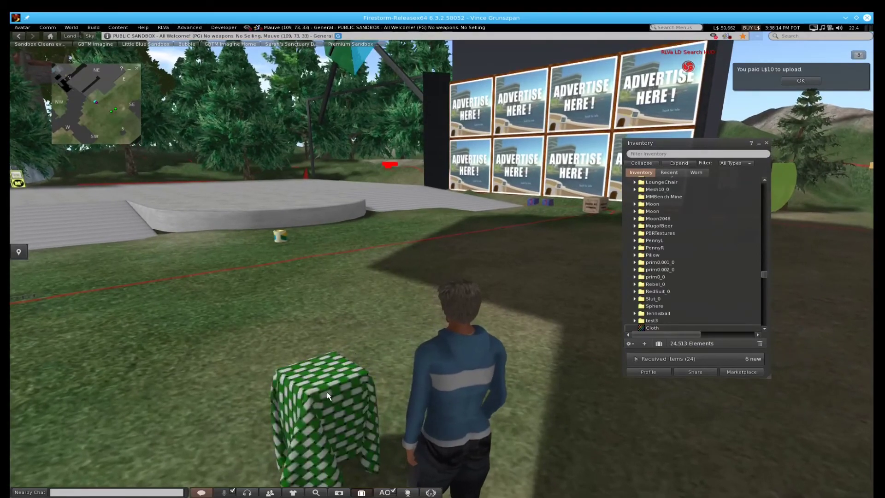
{"action": "left_click_drag", "start_coordinate": [327, 392], "coordinate": [359, 325], "text": "alt"}
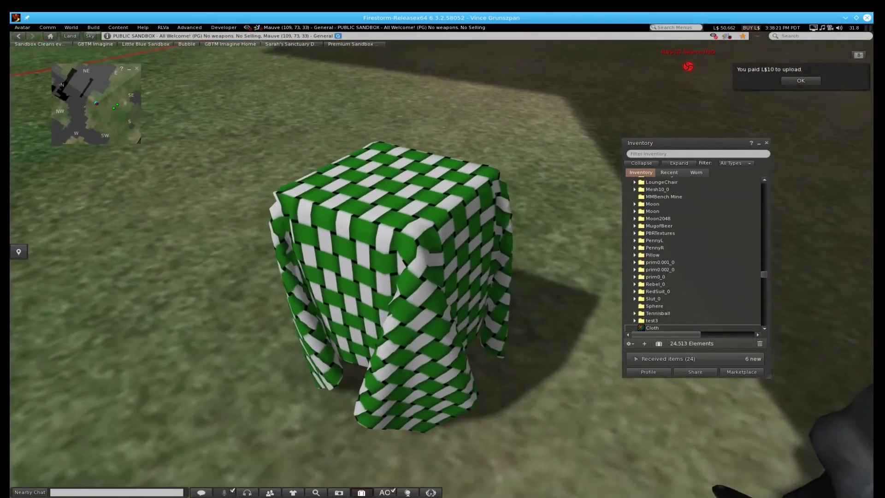
{"action": "left_click", "coordinate": [789, 83]}
Step: Examine the green-and-white texture on the cloth's sides, folds and top from several camera angles
{"action": "left_click_drag", "start_coordinate": [426, 266], "coordinate": [516, 414], "text": "ctrl+alt"}
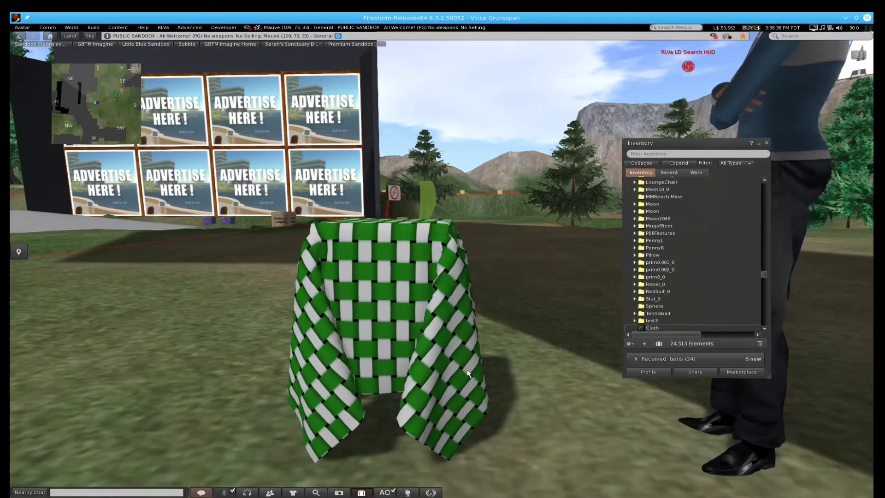
{"action": "left_click_drag", "start_coordinate": [445, 415], "coordinate": [574, 143], "text": "alt"}
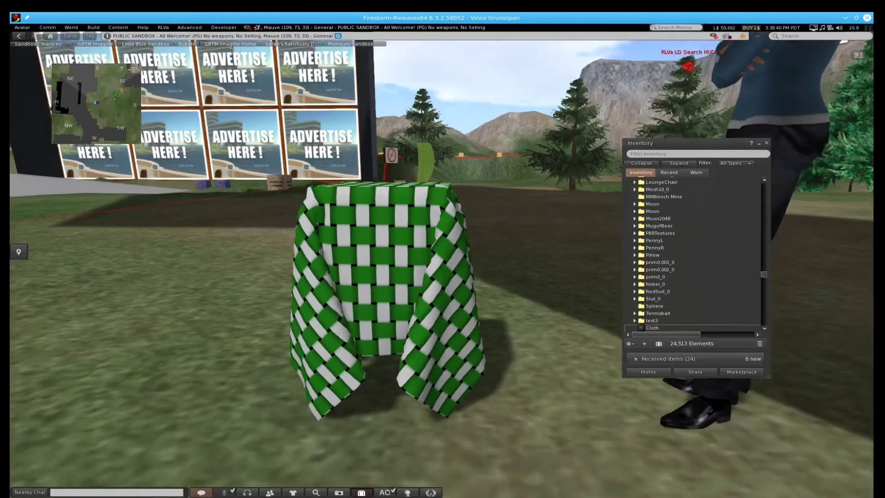
{"action": "left_click_drag", "start_coordinate": [410, 230], "coordinate": [288, 358], "text": "ctrl+alt"}
{"action": "left_click_drag", "start_coordinate": [429, 198], "coordinate": [362, 184], "text": "ctrl+alt"}
Step: Open the cloth for editing, review its general and object properties, and close the editor
{"action": "right_click", "coordinate": [418, 265]}
{"action": "left_click", "coordinate": [436, 284]}
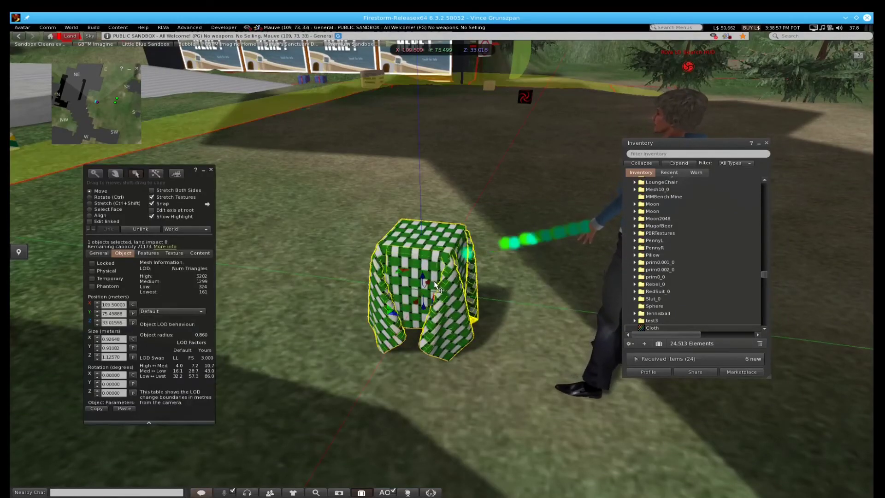
{"action": "left_click", "coordinate": [99, 254]}
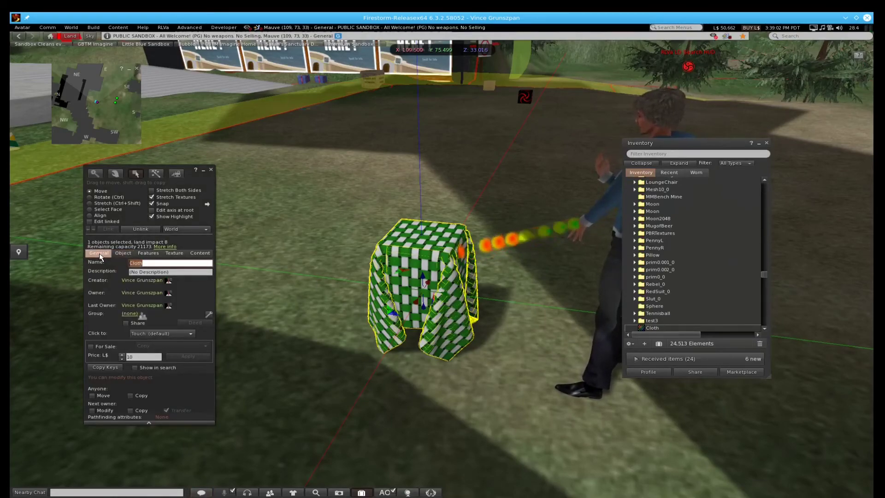
{"action": "left_click", "coordinate": [123, 253]}
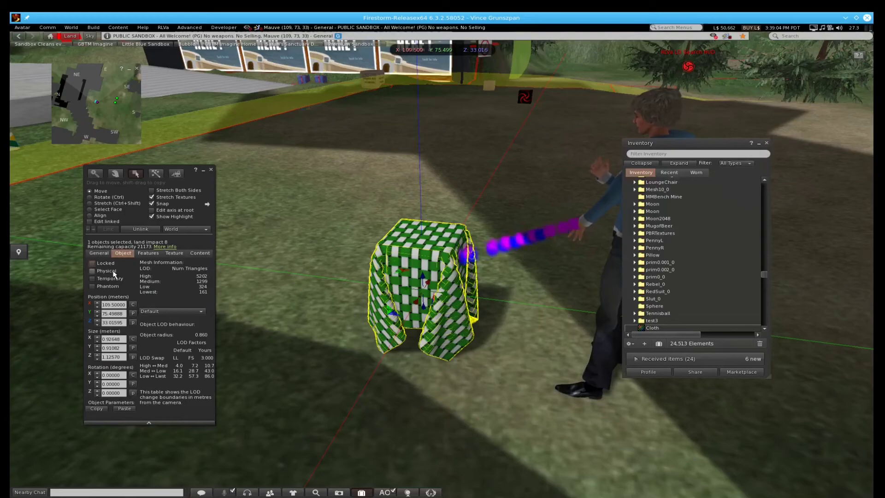
{"action": "scroll", "coordinate": [415, 248], "scroll_direction": "up", "scroll_amount": 2}
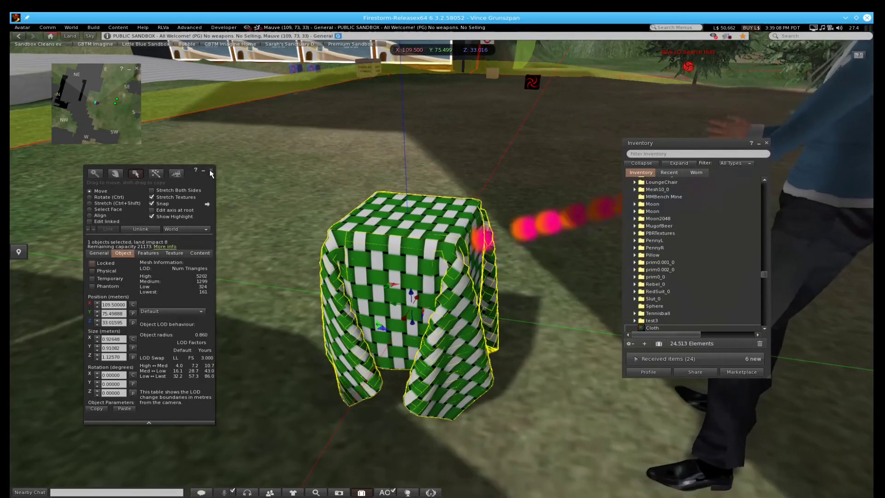
{"action": "left_click", "coordinate": [210, 171]}
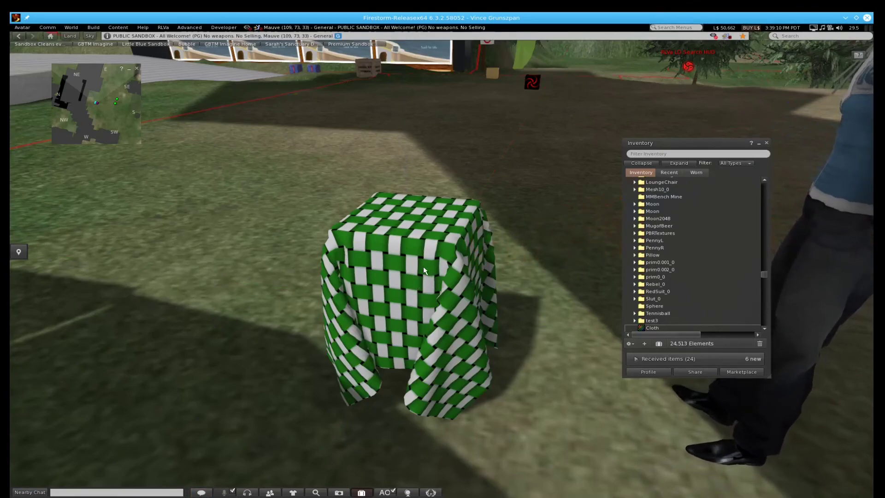